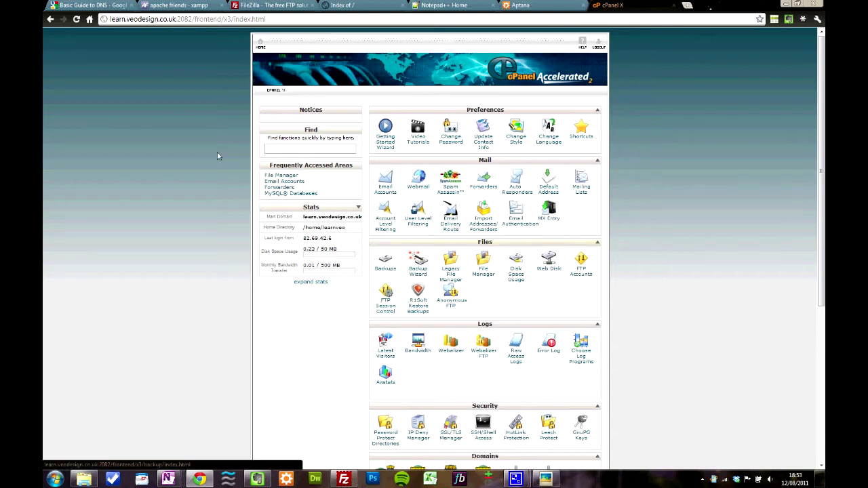
Switch Chrome from the cPanel dashboard to the FileZilla project homepage tab
{"action": "left_click", "coordinate": [269, 7]}
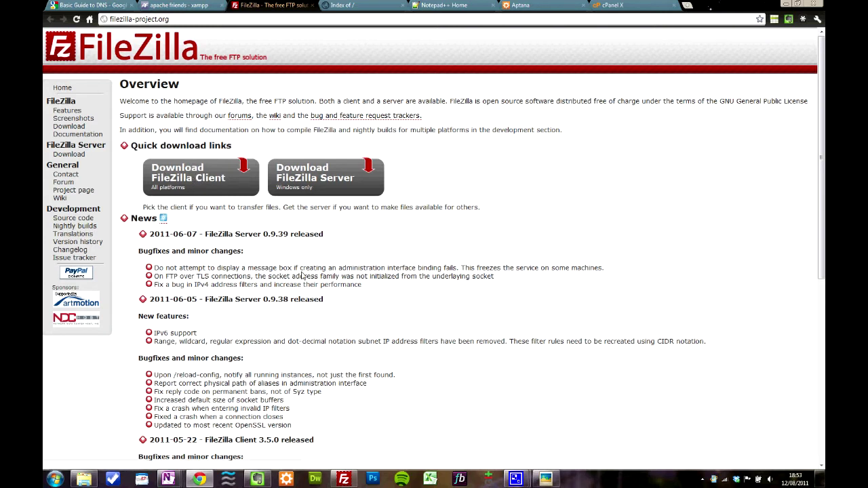
Launch the FileZilla client, move its window aside, and open the Site Manager
{"action": "left_click", "coordinate": [344, 479]}
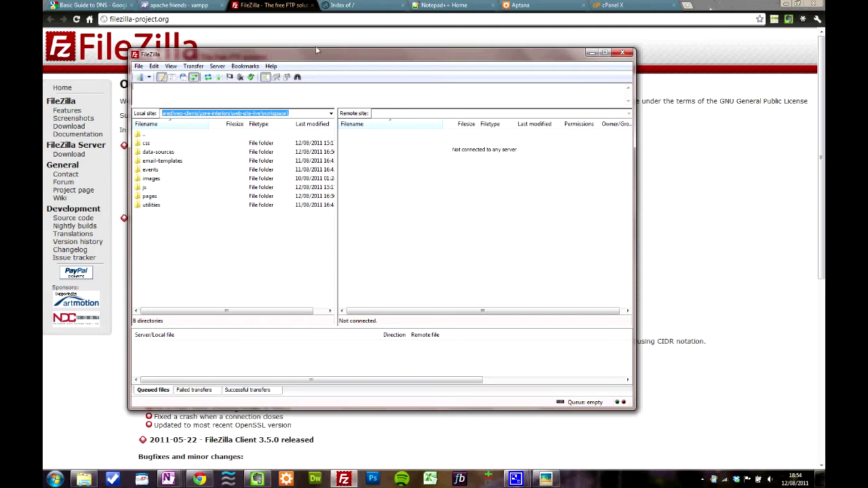
{"action": "left_click_drag", "start_coordinate": [324, 57], "coordinate": [378, 55]}
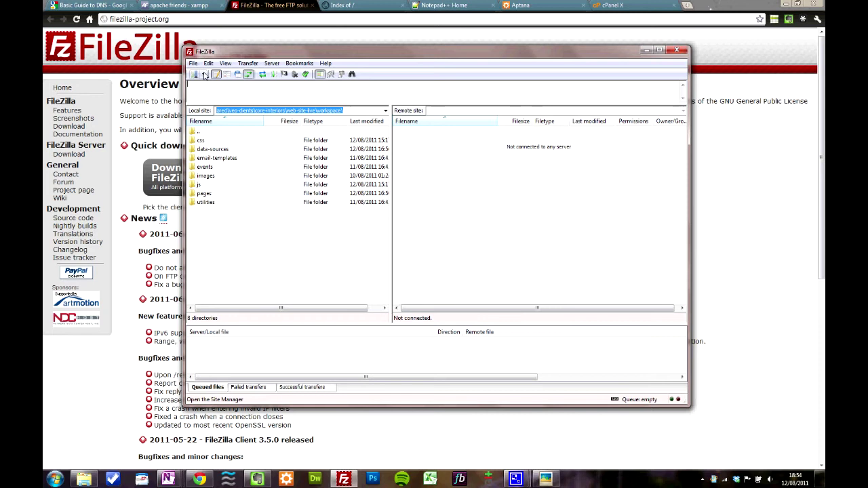
{"action": "left_click", "coordinate": [204, 75]}
{"action": "left_click", "coordinate": [204, 74]}
{"action": "left_click", "coordinate": [195, 75]}
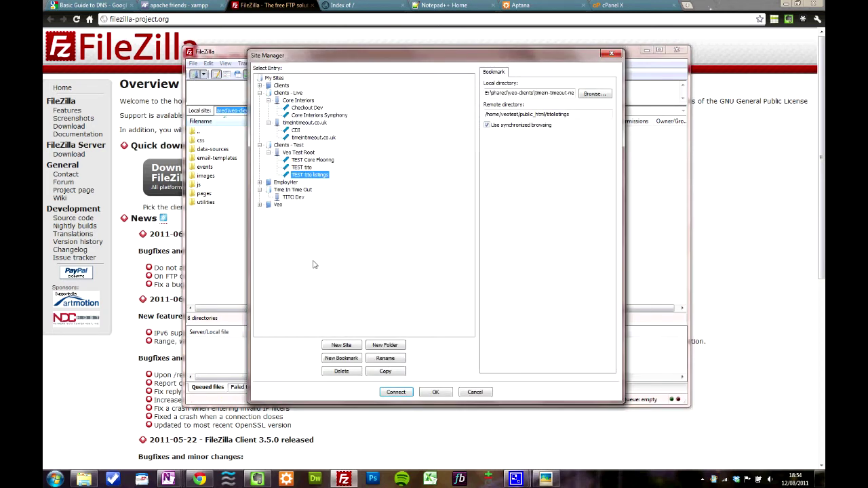
Create a new site under Clients - Test with the learn.veodesign host and plain FTP protocol
{"action": "left_click", "coordinate": [341, 346]}
{"action": "left_click", "coordinate": [528, 85]}
{"action": "type", "text": "learn2"}
{"action": "type", "text": "veodesign.co.uk"}
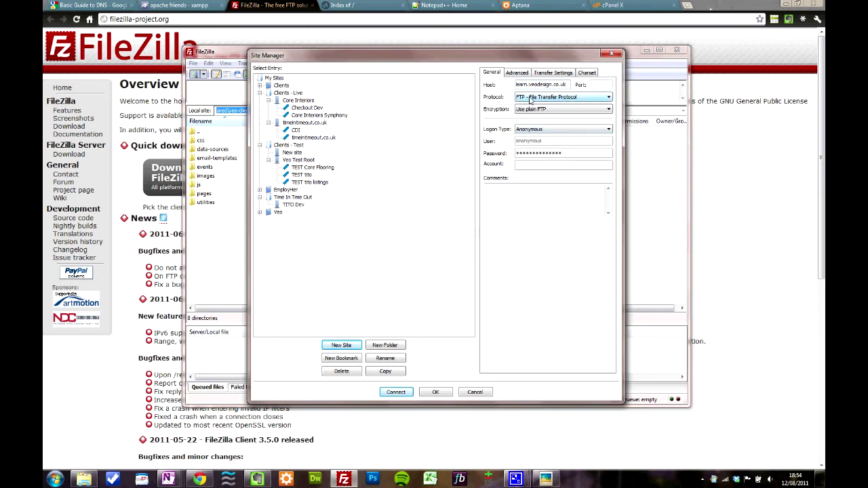
{"action": "left_click", "coordinate": [531, 99]}
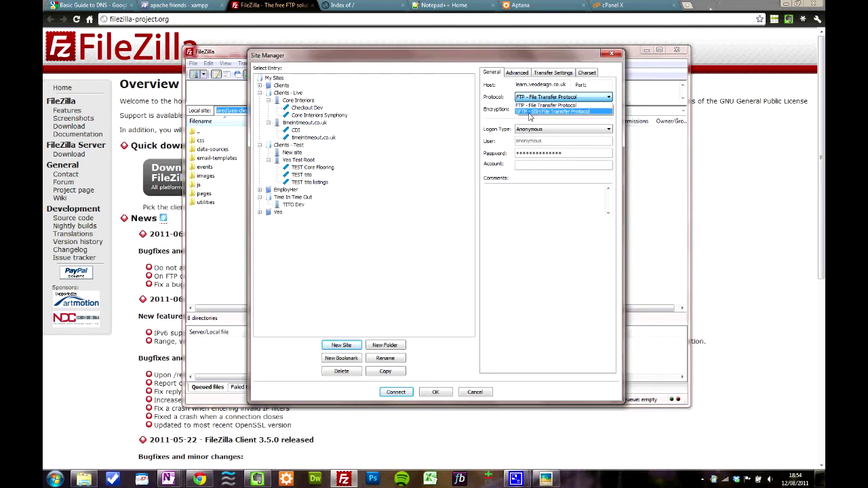
{"action": "left_click", "coordinate": [536, 106]}
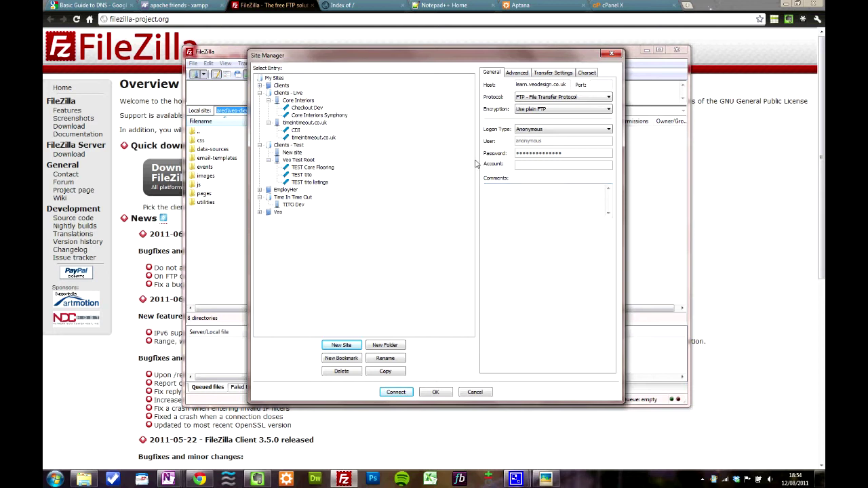
Set Normal logon, enter the account username and password, and connect to the site
{"action": "left_click", "coordinate": [531, 134]}
{"action": "left_click", "coordinate": [549, 146]}
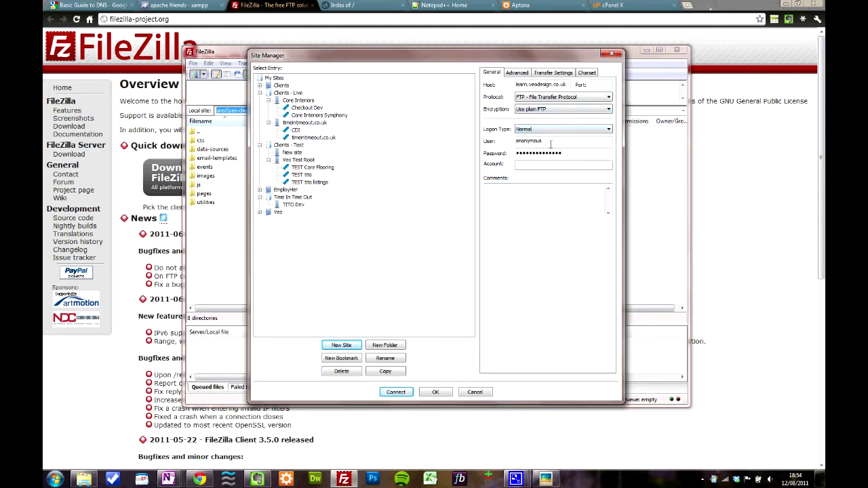
{"action": "left_click_drag", "start_coordinate": [557, 139], "coordinate": [517, 139]}
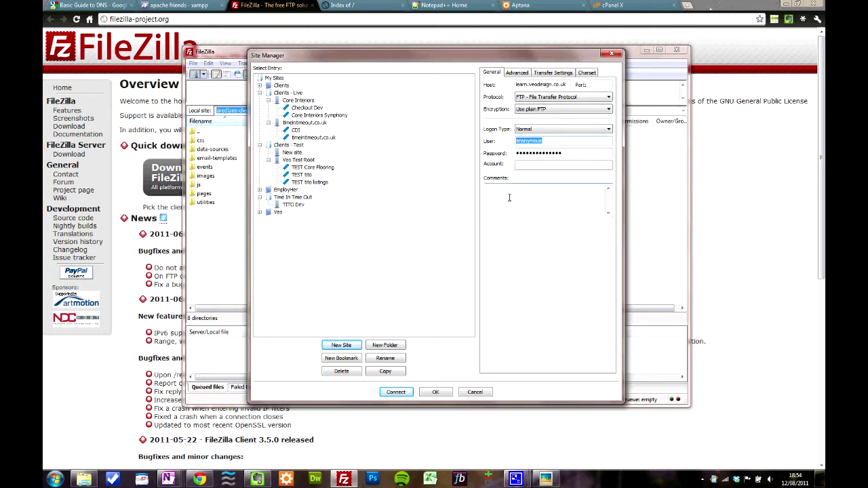
{"action": "type", "text": "learnveo"}
{"action": "key", "text": "Tab"}
{"action": "type", "text": "p"}
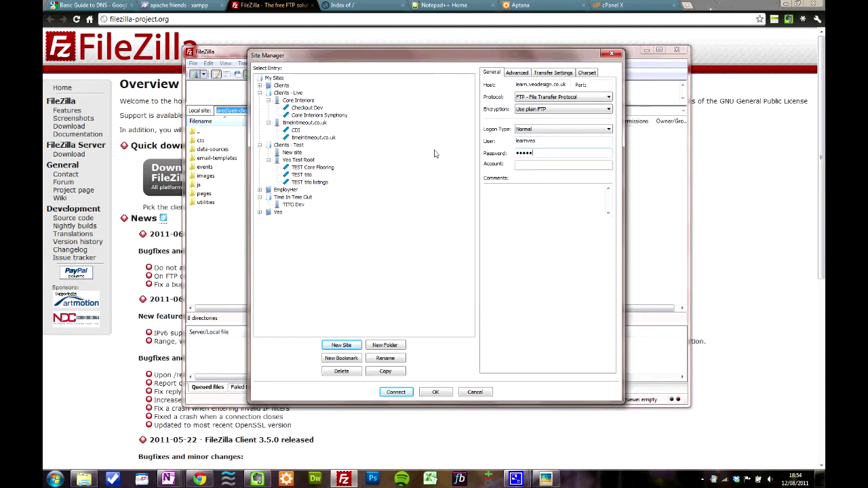
{"action": "type", "text": "a"}
{"action": "left_click", "coordinate": [397, 392]}
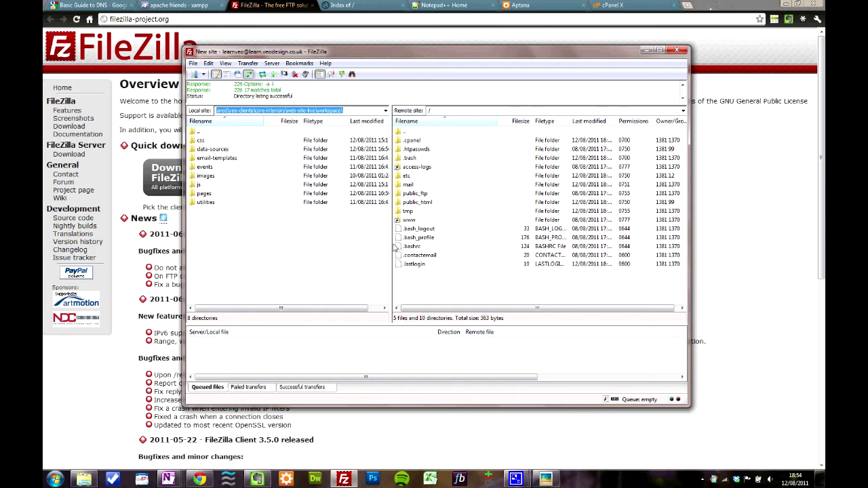
Open the remote public_html folder, select .htaccess, then switch Chrome to the Notepad++ homepage
{"action": "left_click", "coordinate": [415, 194]}
{"action": "left_click", "coordinate": [417, 202]}
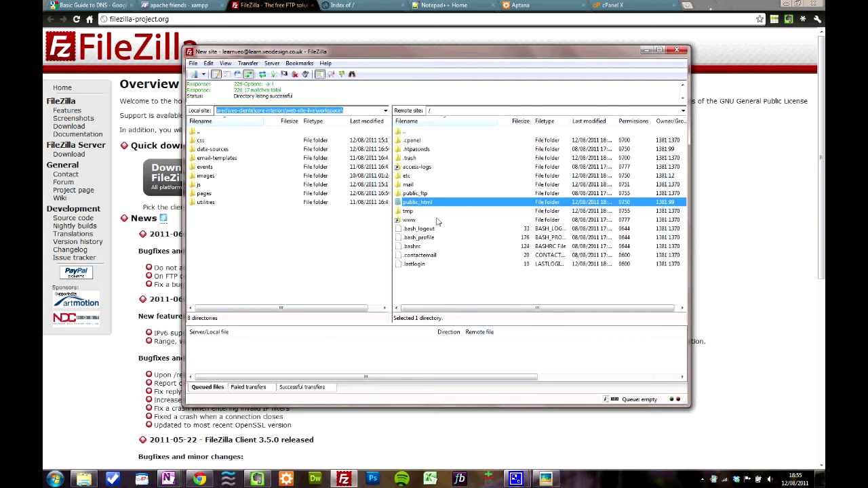
{"action": "double_click", "coordinate": [411, 204]}
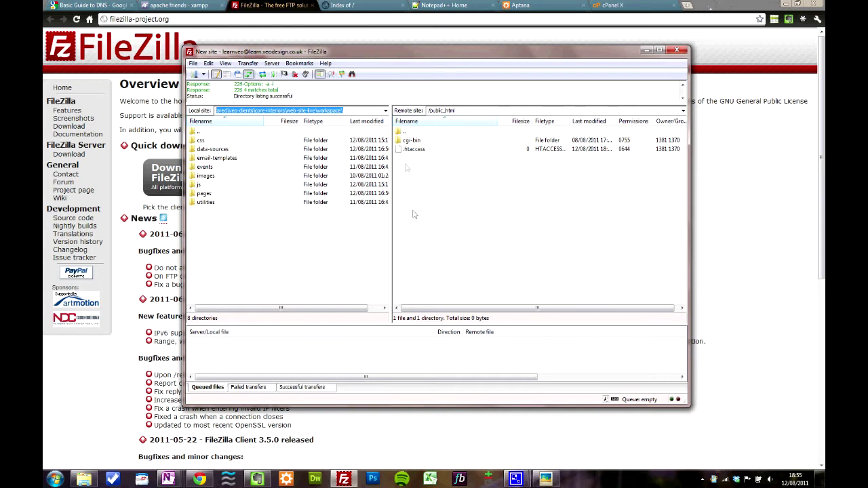
{"action": "left_click", "coordinate": [413, 150]}
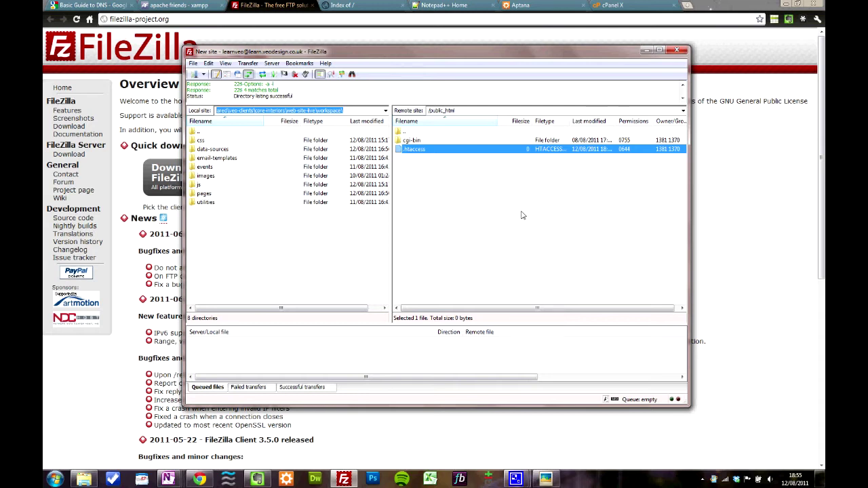
{"action": "left_click", "coordinate": [459, 6]}
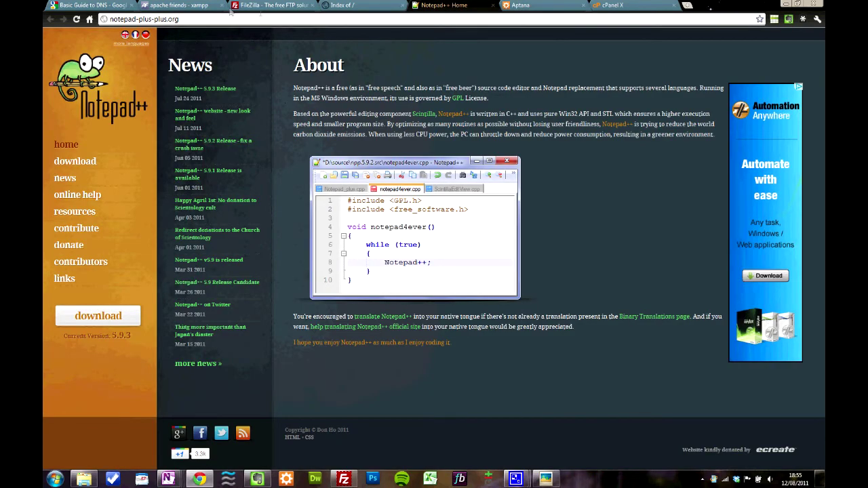
Show the Google DNS guide, highlight the /support/a/bin/ part of its URL, then minimise Chrome
{"action": "left_click", "coordinate": [118, 5]}
{"action": "left_click_drag", "start_coordinate": [164, 19], "coordinate": [296, 19]}
{"action": "left_click", "coordinate": [296, 19]}
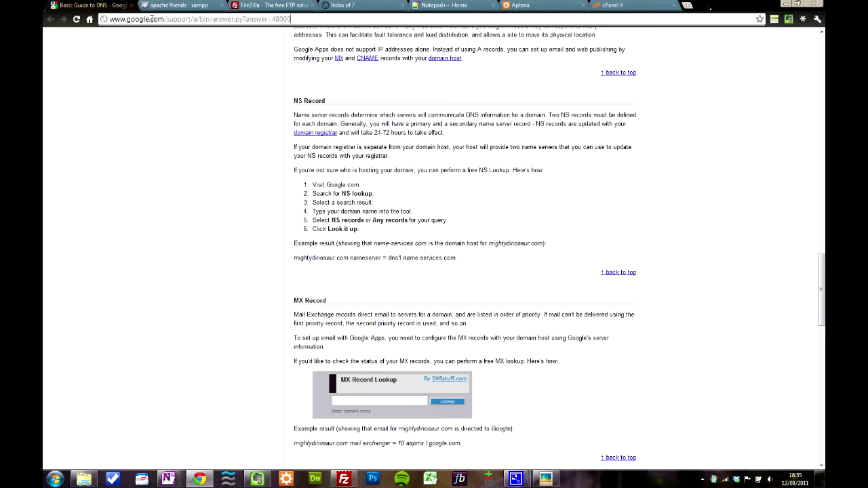
{"action": "left_click_drag", "start_coordinate": [164, 19], "coordinate": [214, 20]}
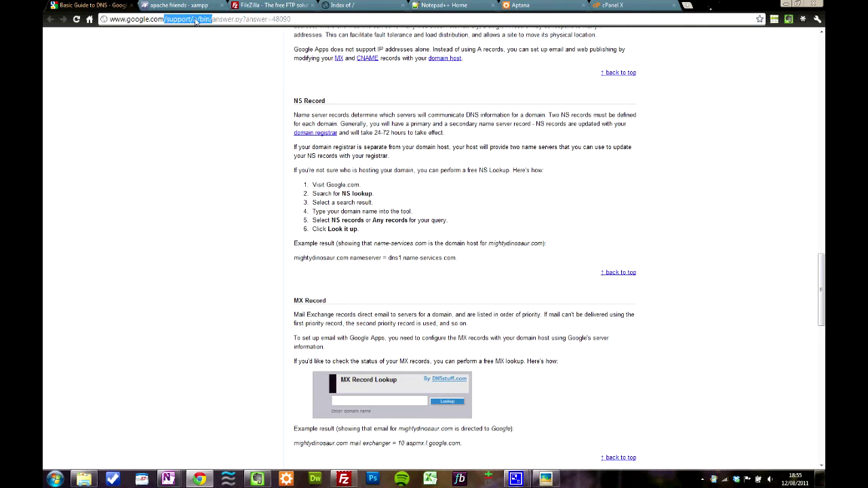
{"action": "left_click", "coordinate": [786, 5]}
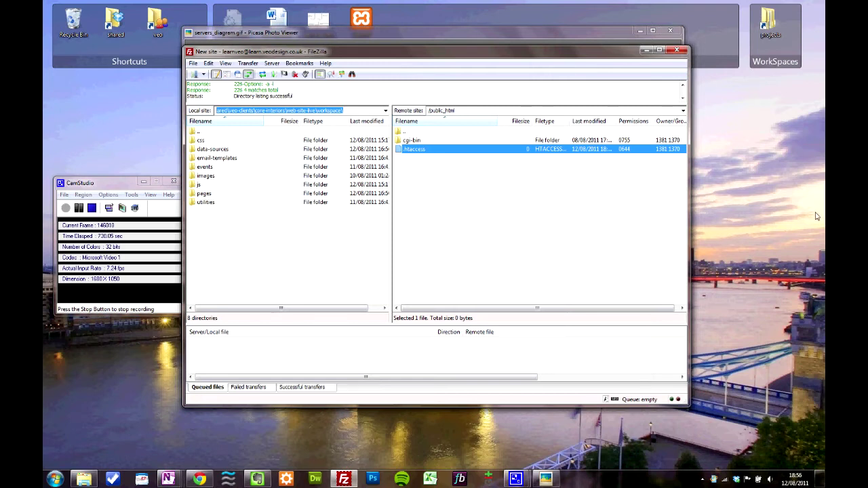
Minimise FileZilla and the Picasa Photo Viewer, then restore Chrome showing the DNS guide
{"action": "left_click", "coordinate": [648, 52]}
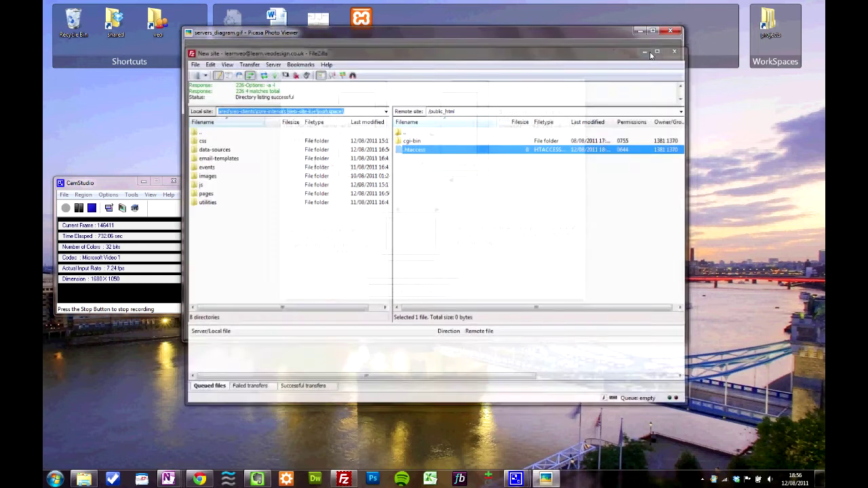
{"action": "left_click", "coordinate": [639, 31]}
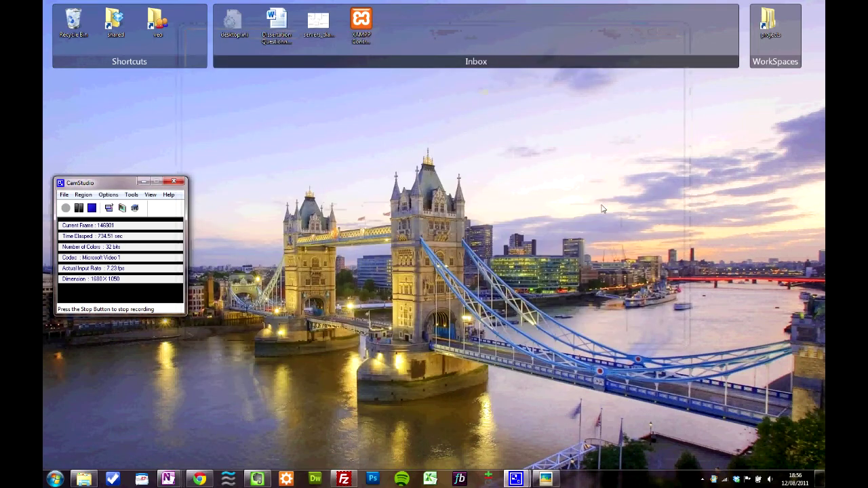
{"action": "left_click", "coordinate": [199, 479]}
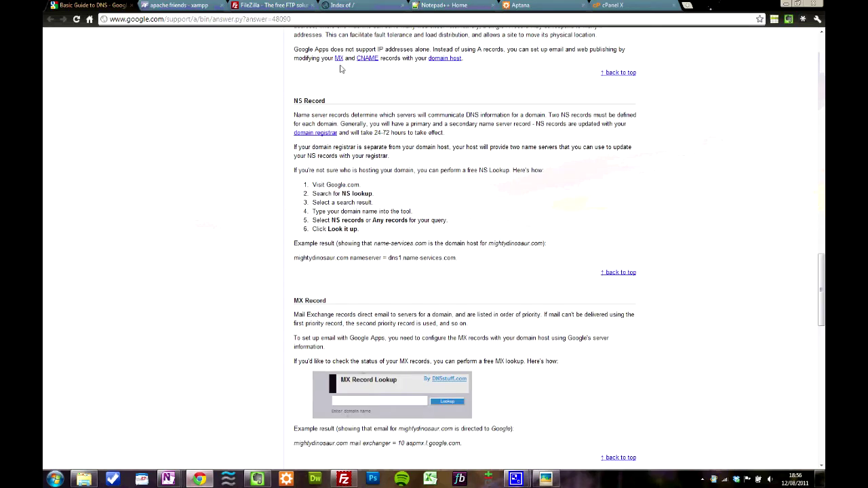
Review the XAMPP for Windows 1.7.4 download options on apache friends, then minimise Chrome
{"action": "left_click", "coordinate": [179, 6]}
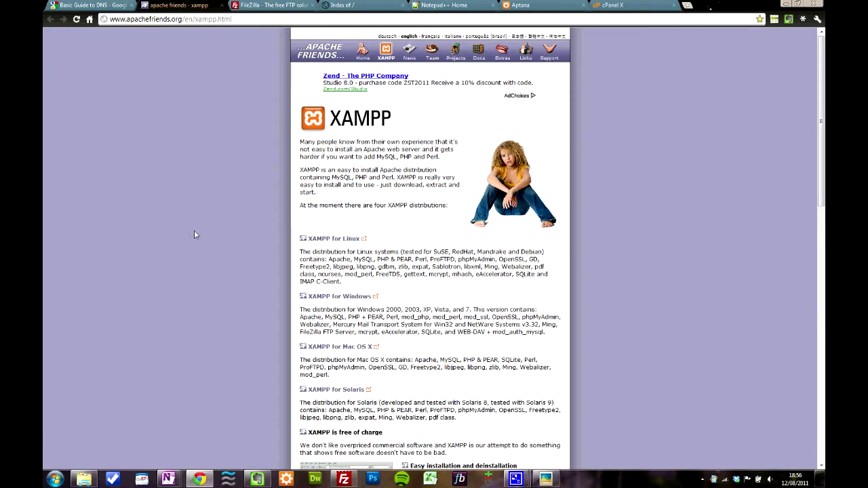
{"action": "scroll", "coordinate": [438, 257], "scroll_direction": "down", "scroll_amount": 3}
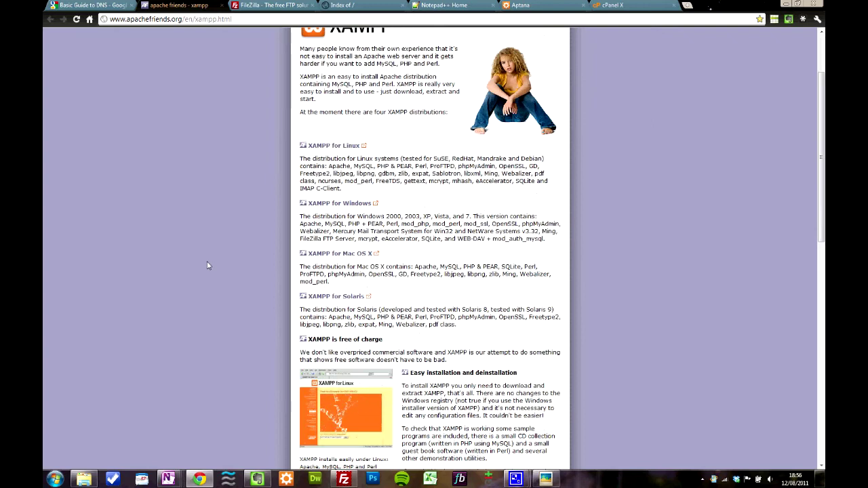
{"action": "scroll", "coordinate": [438, 257], "scroll_direction": "up", "scroll_amount": 3}
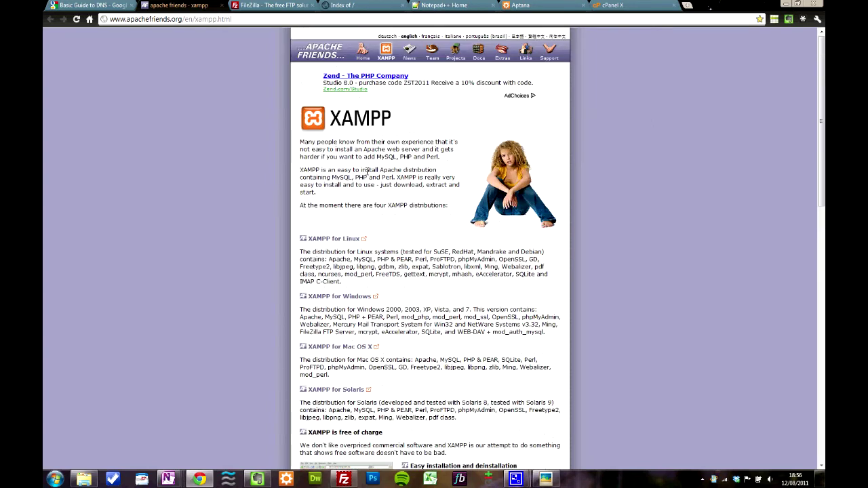
{"action": "scroll", "coordinate": [397, 193], "scroll_direction": "down", "scroll_amount": 1}
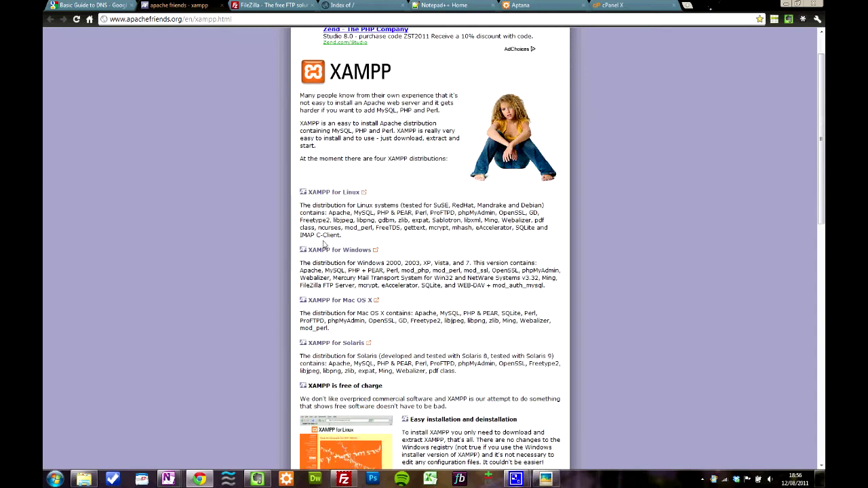
{"action": "left_click", "coordinate": [331, 253]}
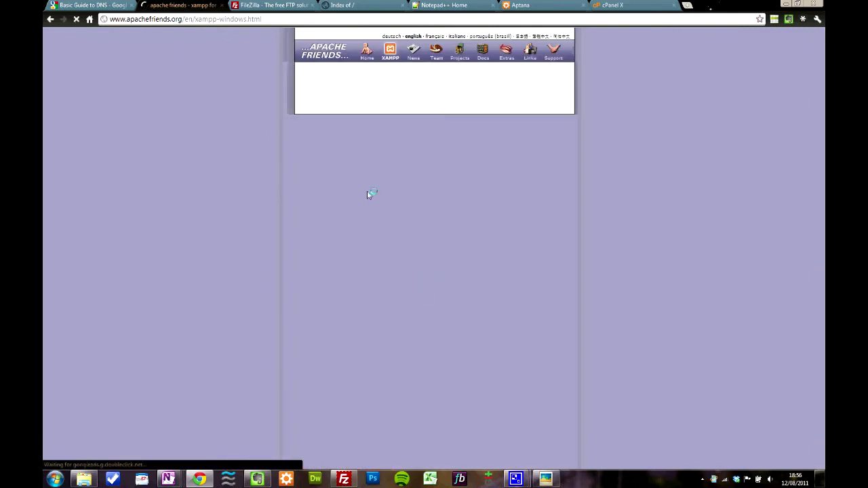
{"action": "scroll", "coordinate": [193, 202], "scroll_direction": "down", "scroll_amount": 5}
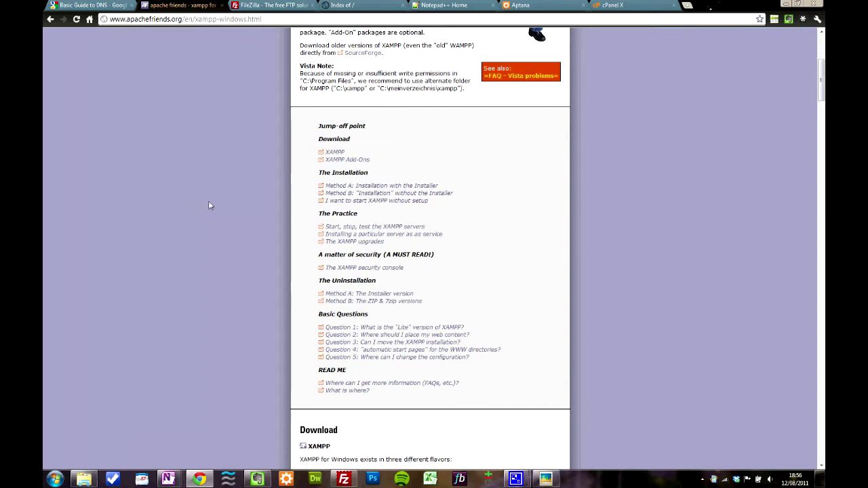
{"action": "scroll", "coordinate": [210, 203], "scroll_direction": "down", "scroll_amount": 5}
{"action": "scroll", "coordinate": [194, 260], "scroll_direction": "down", "scroll_amount": 3}
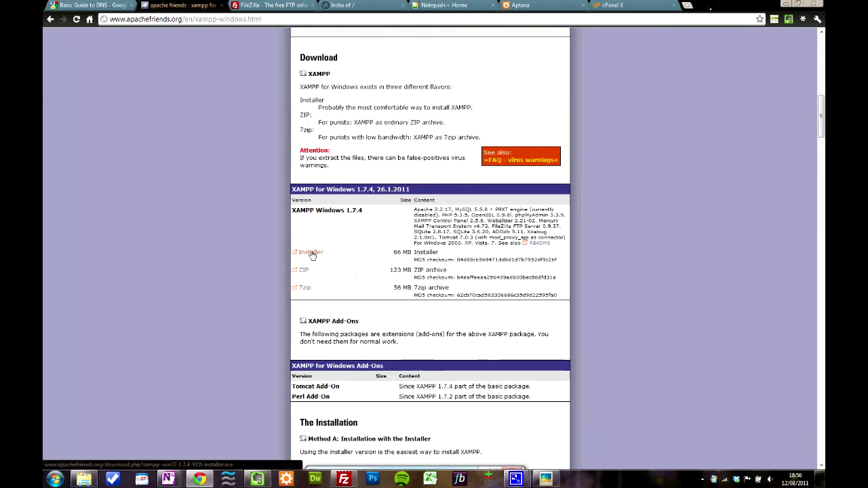
{"action": "left_click", "coordinate": [786, 3]}
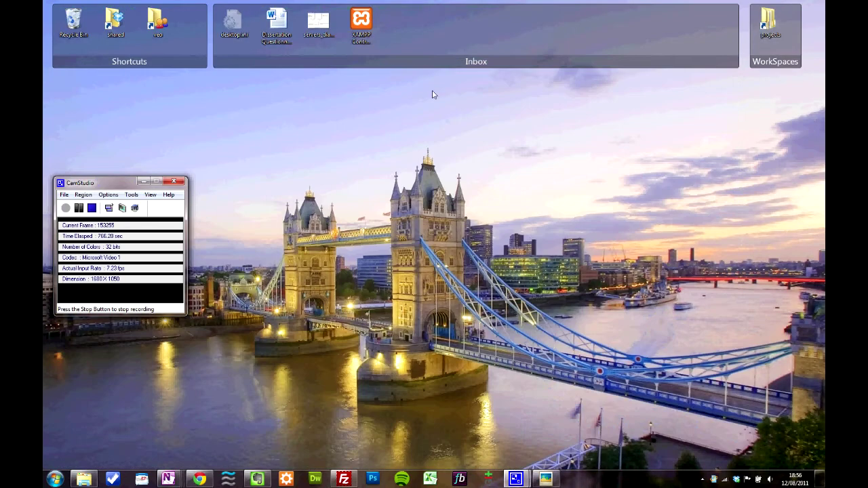
Launch XAMPP Control Panel, start Apache and MySQL, then bring Chrome back
{"action": "left_click", "coordinate": [360, 23]}
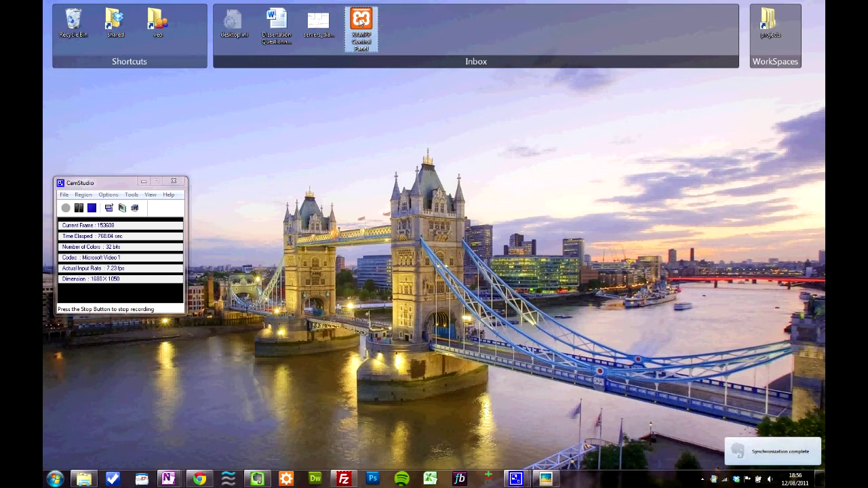
{"action": "double_click", "coordinate": [360, 23]}
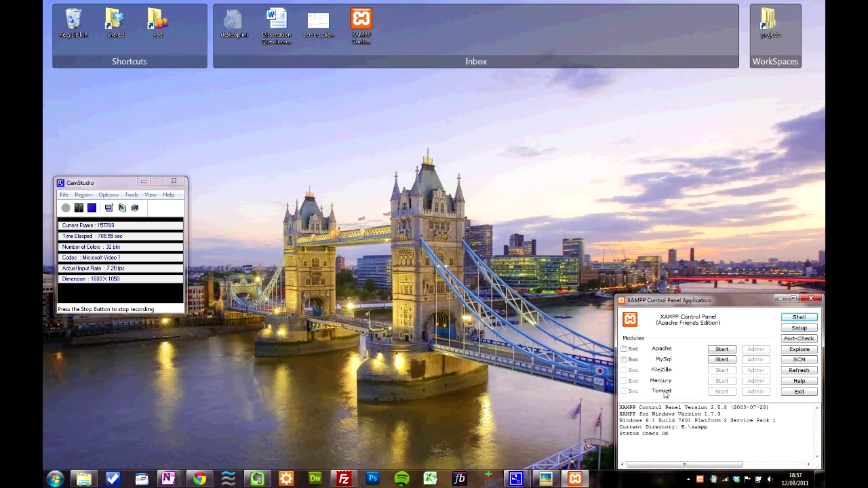
{"action": "left_click", "coordinate": [721, 350]}
{"action": "left_click", "coordinate": [720, 359]}
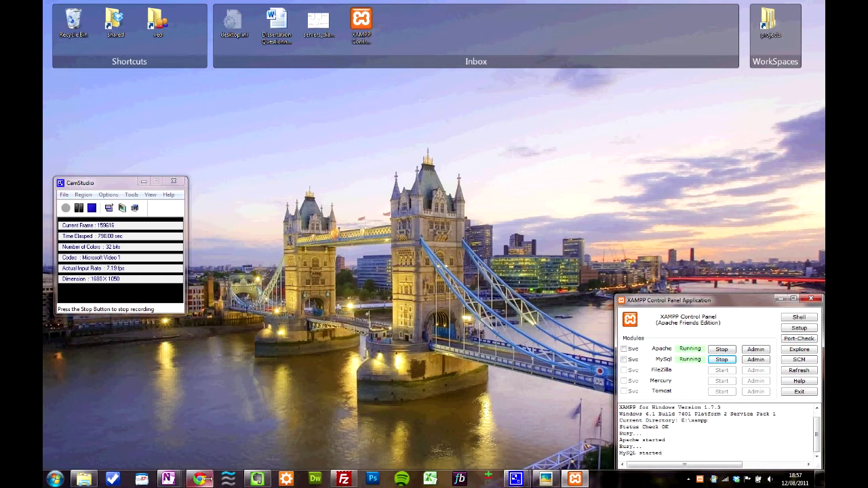
{"action": "left_click", "coordinate": [230, 407]}
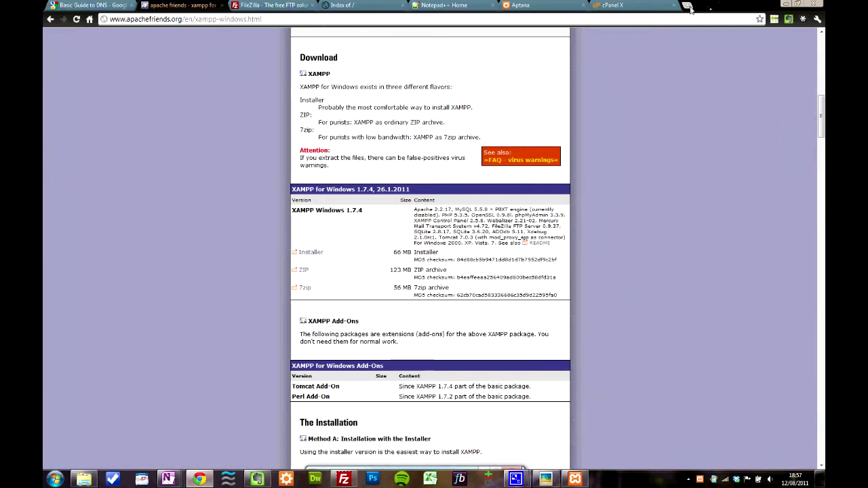
Load the local XAMPP welcome page at 127.0.0.1 in a new tab and right-click its phpMyAdmin link
{"action": "left_click", "coordinate": [690, 7]}
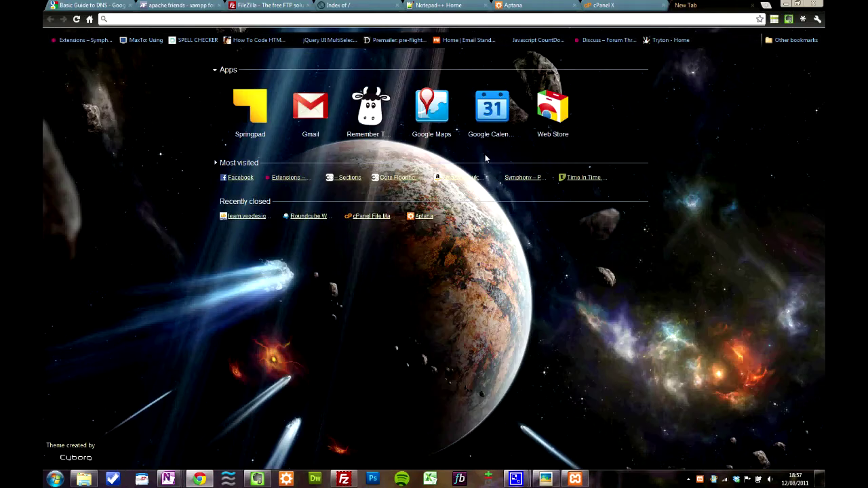
{"action": "type", "text": "192"}
{"action": "key", "text": "BackSpace"}
{"action": "key", "text": "BackSpace"}
{"action": "key", "text": "BackSpace"}
{"action": "type", "text": "127.0.0.1"}
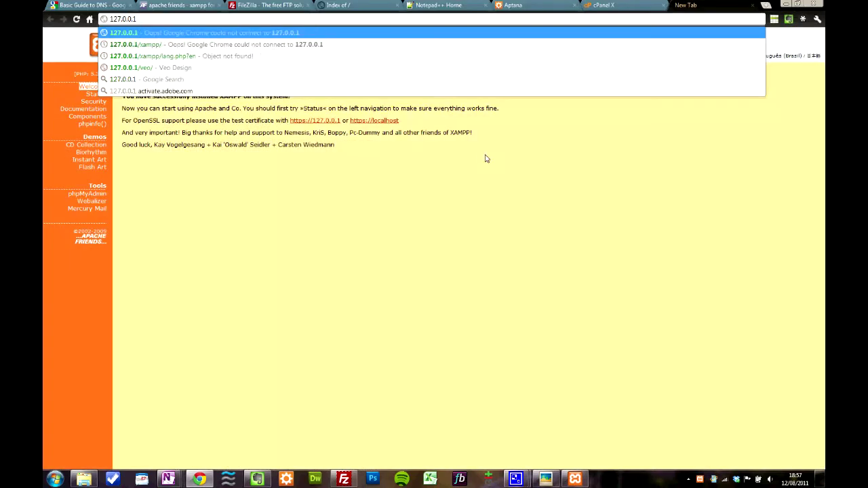
{"action": "key", "text": "Return"}
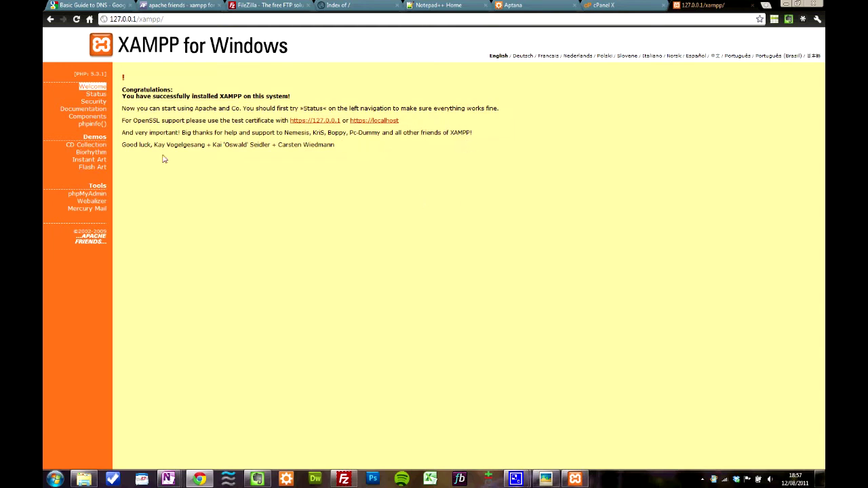
{"action": "right_click", "coordinate": [95, 201]}
Open phpMyAdmin in a new tab and select the veodesig_symph database
{"action": "left_click", "coordinate": [125, 203]}
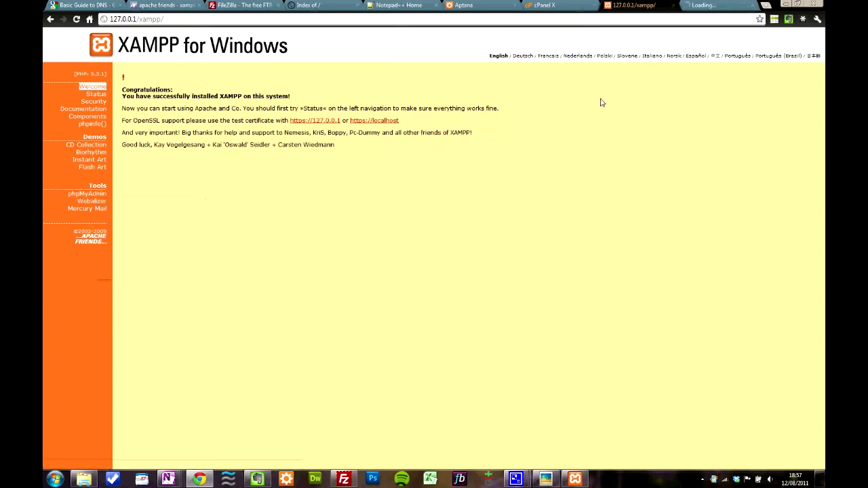
{"action": "left_click", "coordinate": [711, 8]}
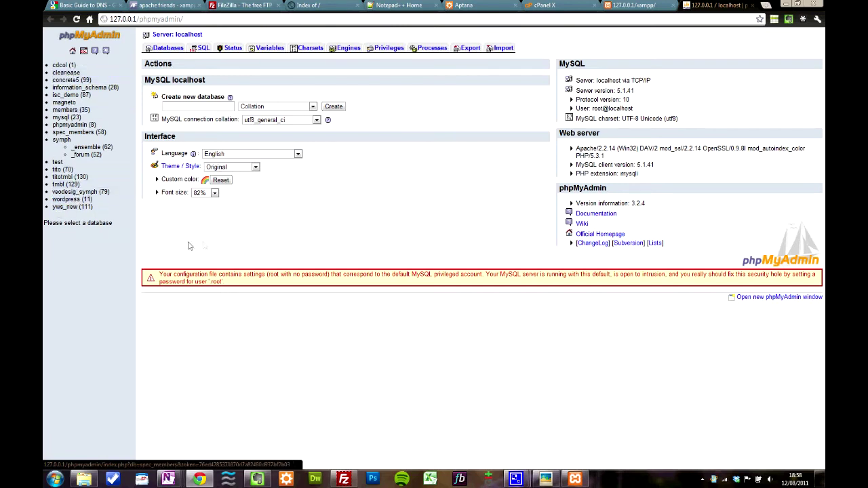
{"action": "left_click", "coordinate": [76, 192]}
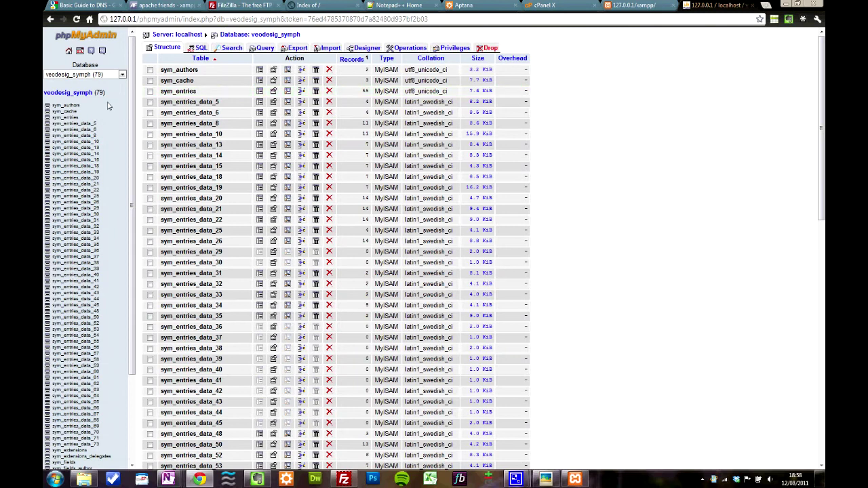
Browse the sym_sections table's 10 rows, checking its Structure before returning to Browse
{"action": "left_click_drag", "start_coordinate": [131, 247], "coordinate": [136, 345]}
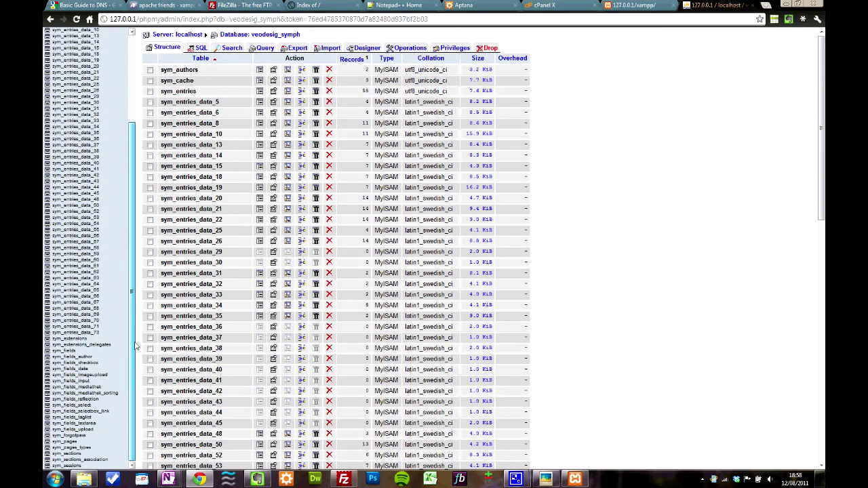
{"action": "left_click", "coordinate": [76, 458]}
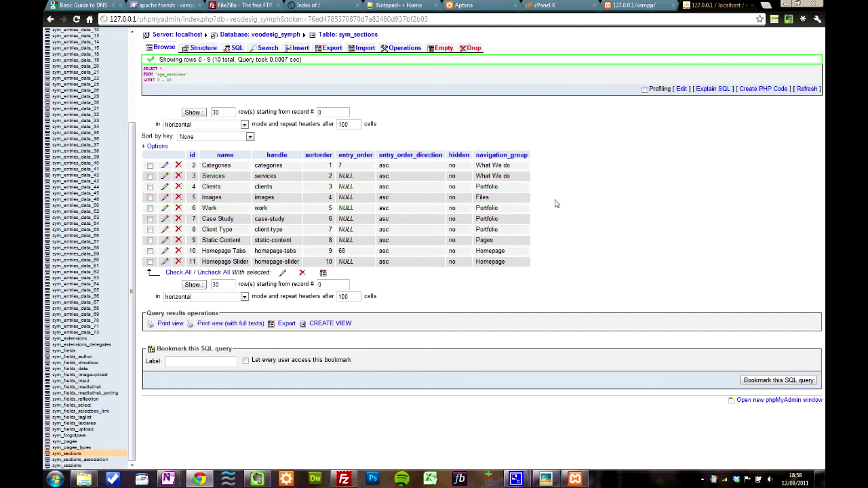
{"action": "left_click", "coordinate": [205, 48]}
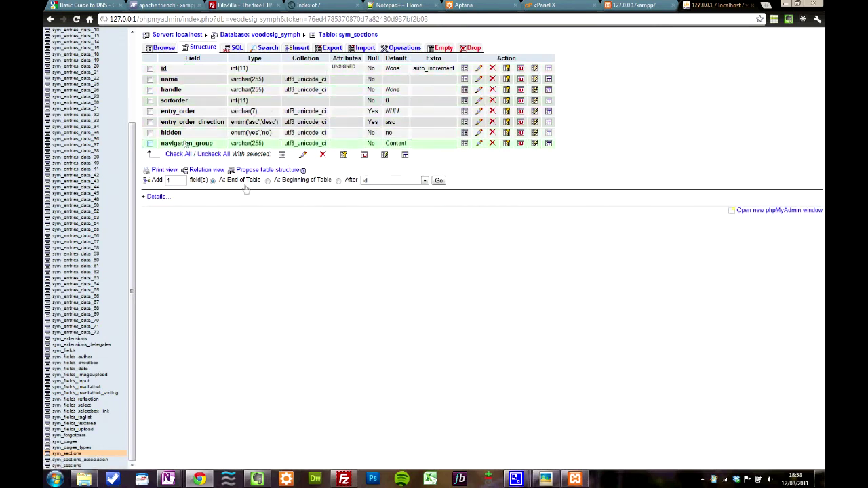
{"action": "left_click", "coordinate": [163, 48]}
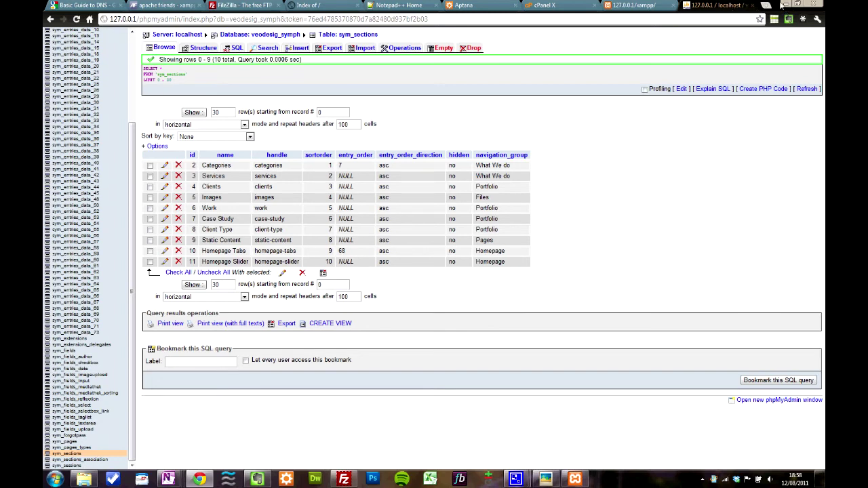
Browse DOCS (E:) > xampp > htdocs in Explorer and find it empty
{"action": "left_click", "coordinate": [786, 4]}
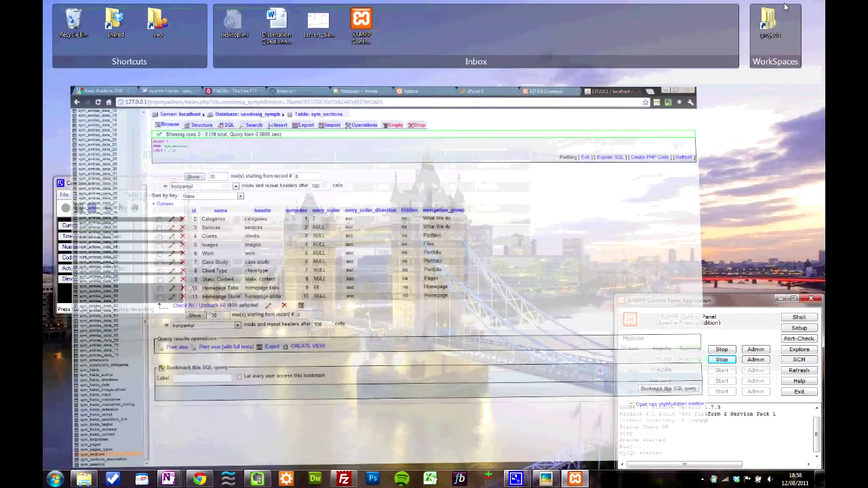
{"action": "left_click", "coordinate": [79, 479]}
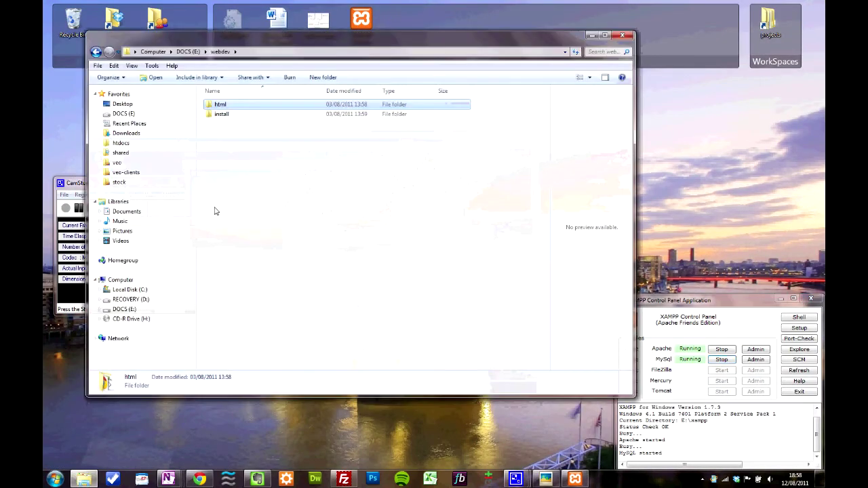
{"action": "left_click", "coordinate": [188, 51]}
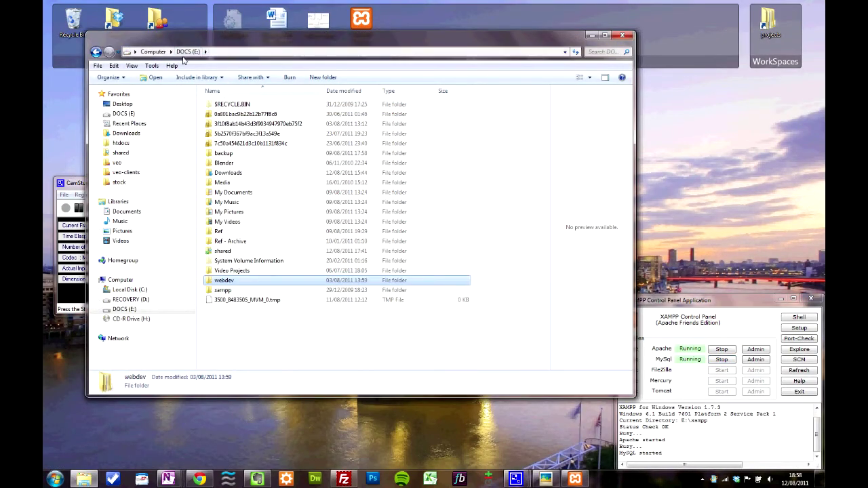
{"action": "double_click", "coordinate": [217, 294]}
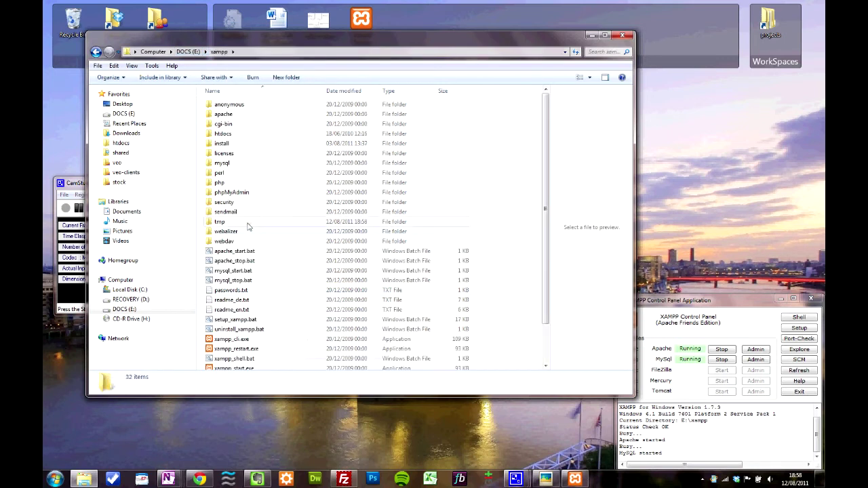
{"action": "double_click", "coordinate": [223, 134]}
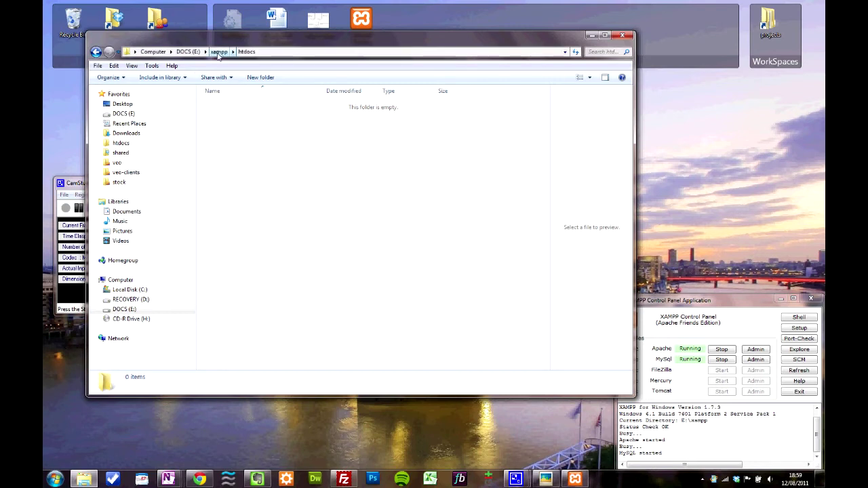
Return to DOCS (E:), open webdev\html and select its xampp folder
{"action": "left_click", "coordinate": [218, 53]}
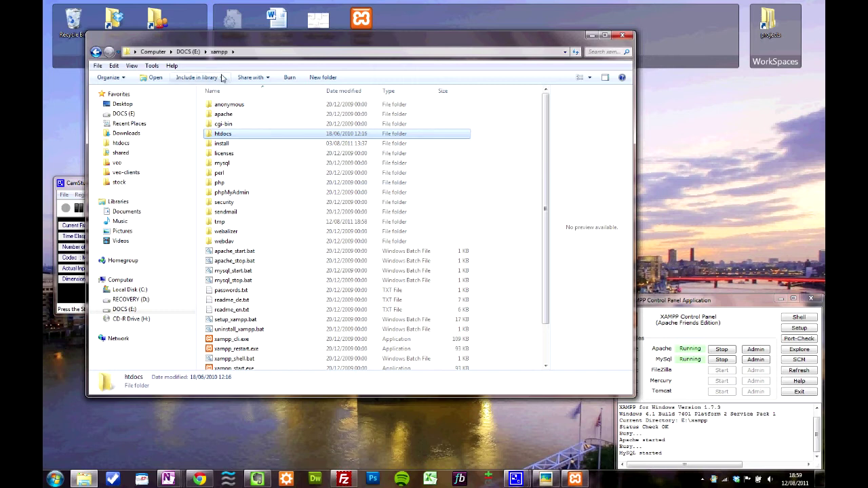
{"action": "left_click", "coordinate": [187, 52]}
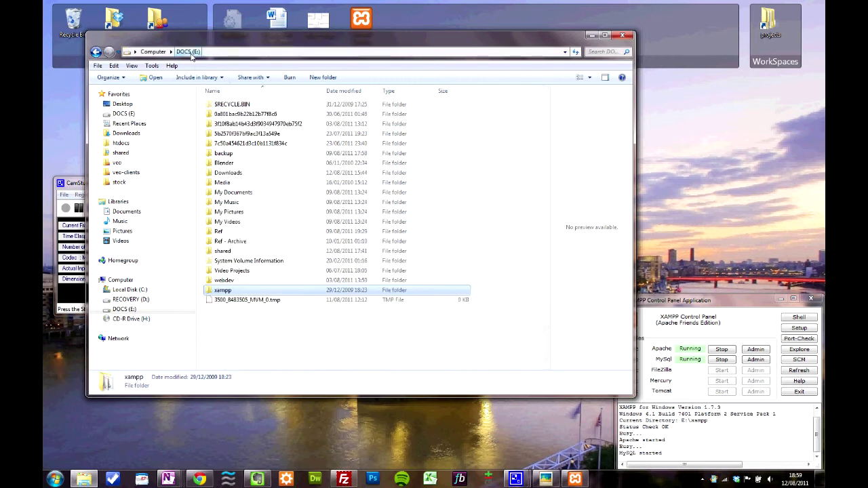
{"action": "double_click", "coordinate": [221, 283]}
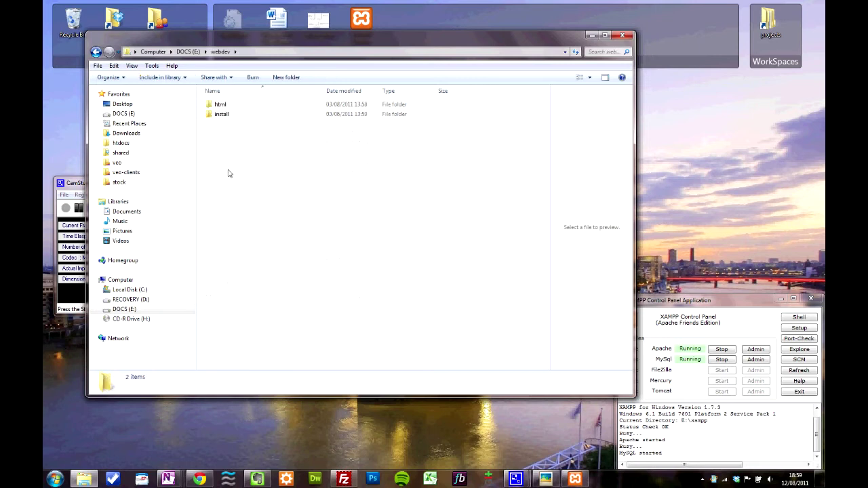
{"action": "double_click", "coordinate": [224, 107]}
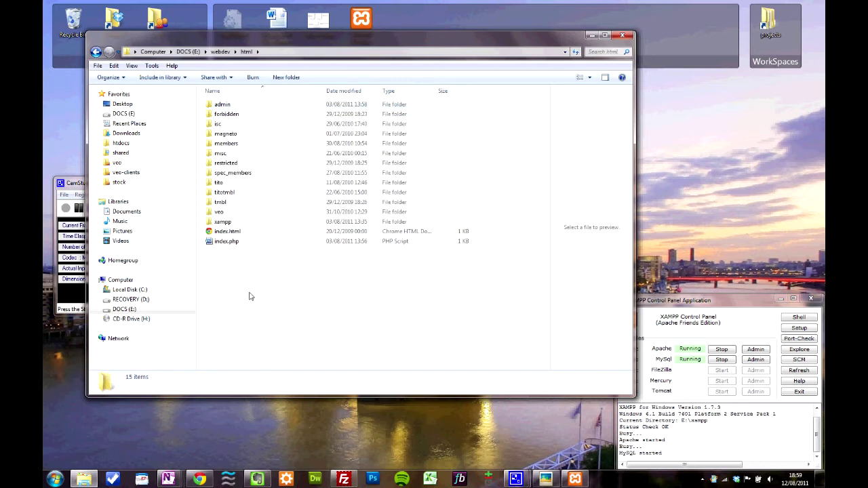
{"action": "left_click", "coordinate": [222, 223]}
{"action": "left_click", "coordinate": [203, 479]}
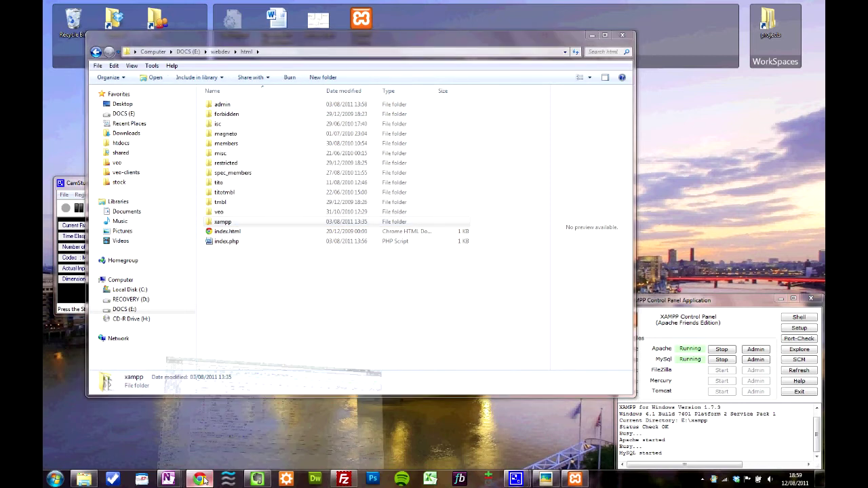
Glance at the XAMPP welcome page, then preview index.php in the html folder
{"action": "left_click", "coordinate": [631, 5]}
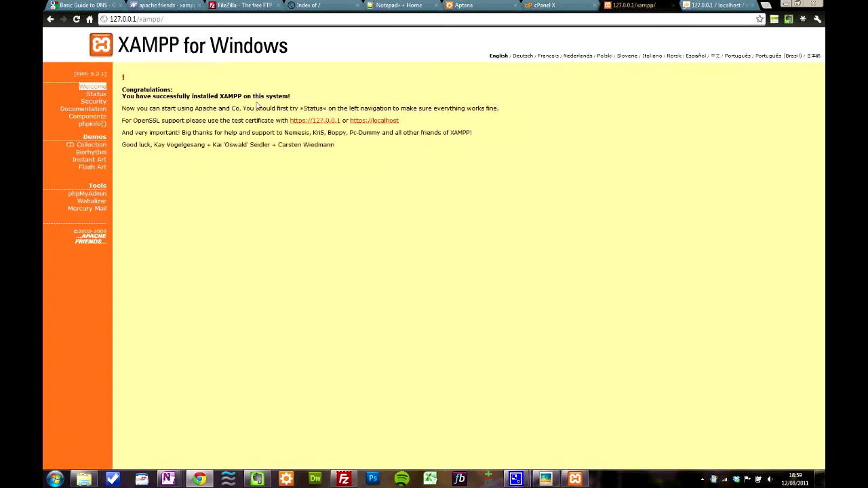
{"action": "left_click", "coordinate": [786, 4]}
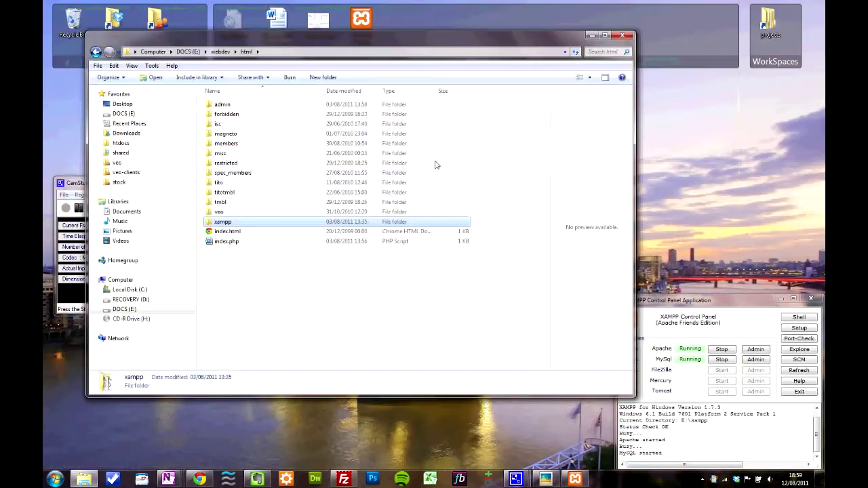
{"action": "double_click", "coordinate": [234, 223]}
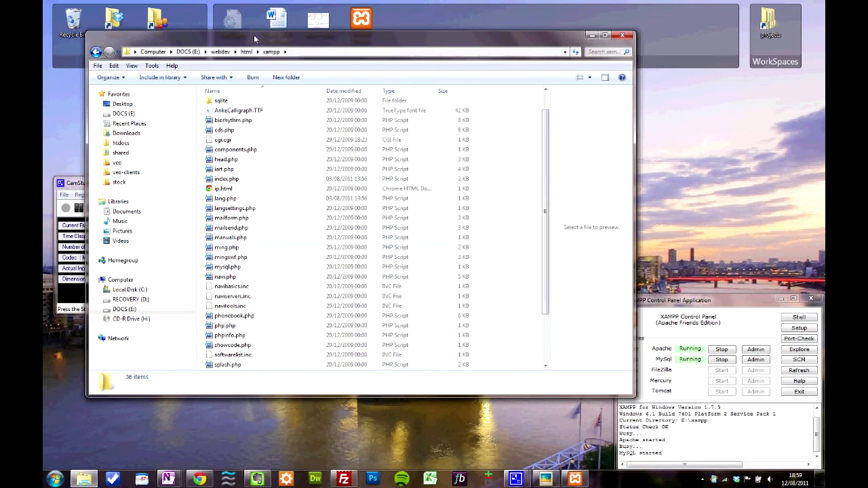
{"action": "left_click", "coordinate": [245, 51]}
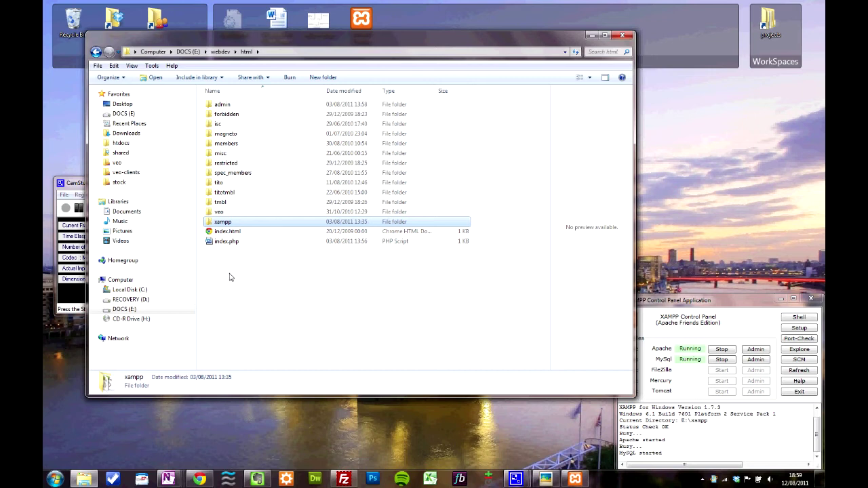
{"action": "left_click", "coordinate": [224, 243]}
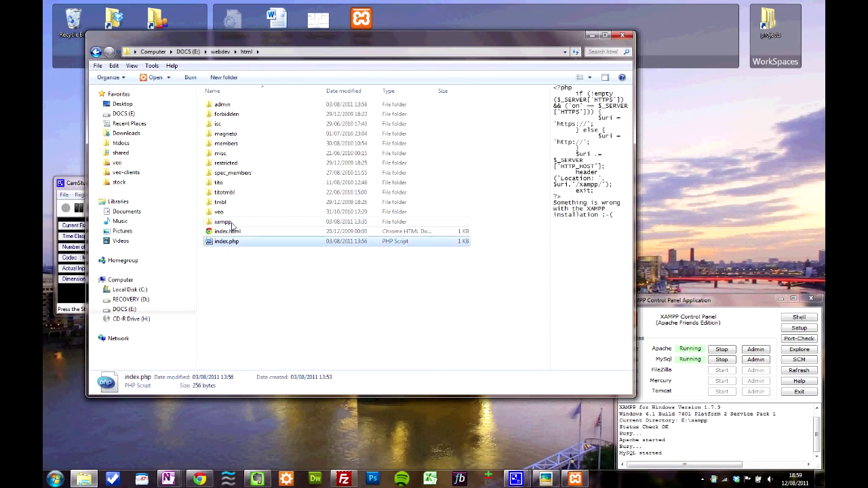
Preview index.php in html\xampp, widen the preview pane, and return to Chrome
{"action": "double_click", "coordinate": [222, 222]}
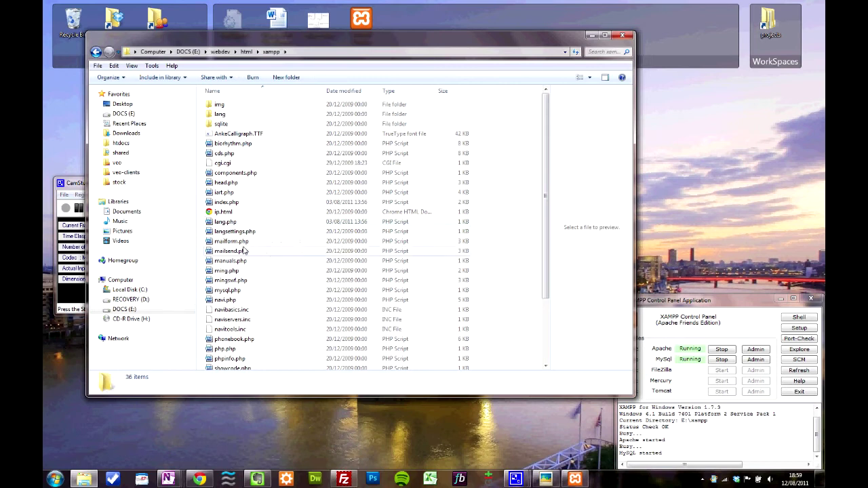
{"action": "scroll", "coordinate": [242, 254], "scroll_direction": "down", "scroll_amount": 3}
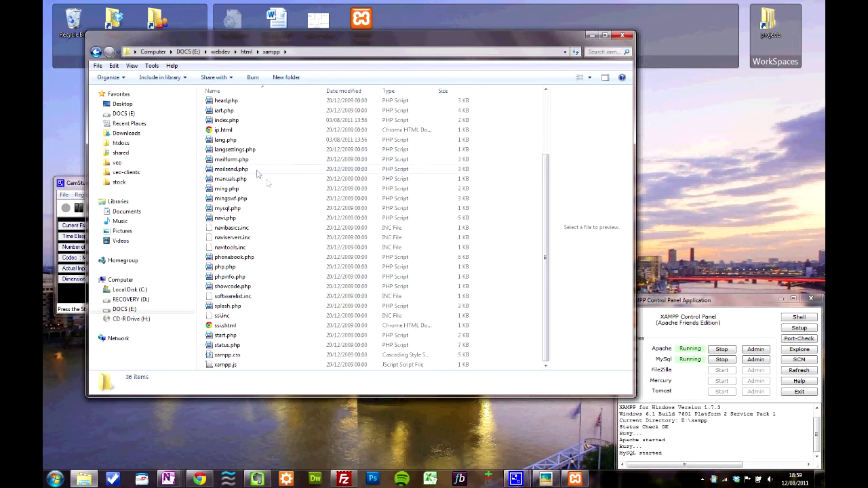
{"action": "left_click", "coordinate": [241, 121]}
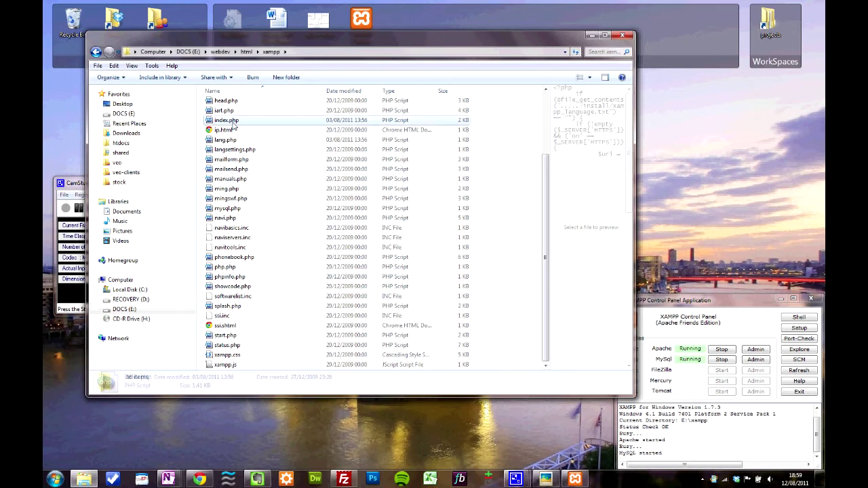
{"action": "scroll", "coordinate": [248, 149], "scroll_direction": "up", "scroll_amount": 1}
{"action": "scroll", "coordinate": [252, 162], "scroll_direction": "up", "scroll_amount": 1}
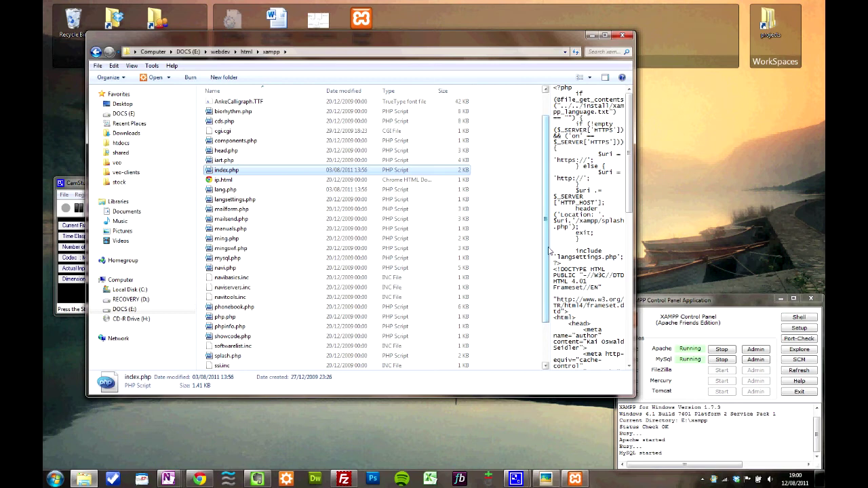
{"action": "left_click_drag", "start_coordinate": [550, 251], "coordinate": [521, 197]}
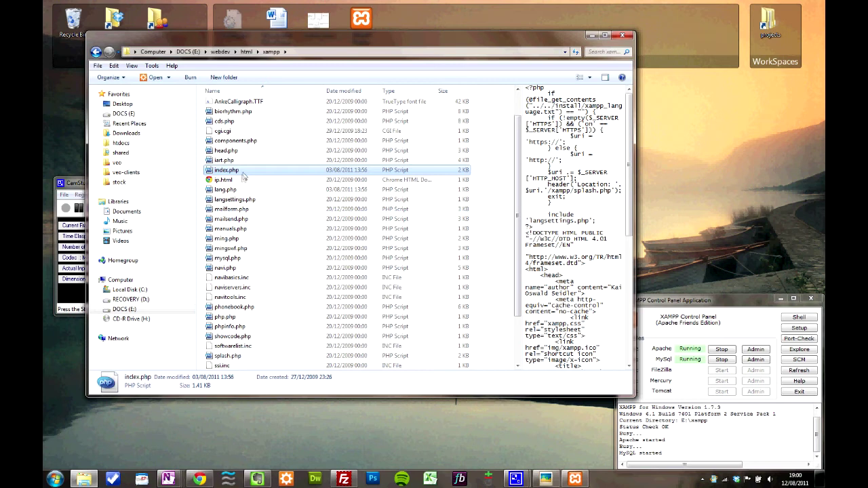
{"action": "left_click", "coordinate": [200, 479]}
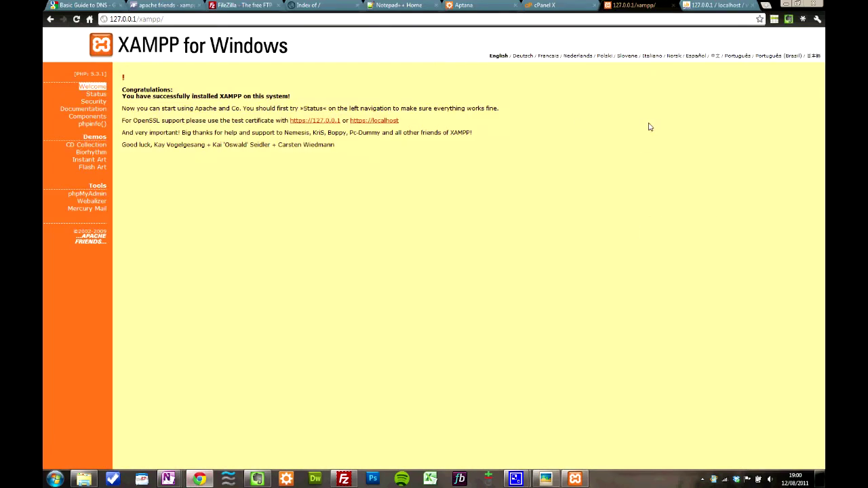
Look over the Notepad++ home page and the Aptana website, then minimise Chrome
{"action": "left_click", "coordinate": [390, 5]}
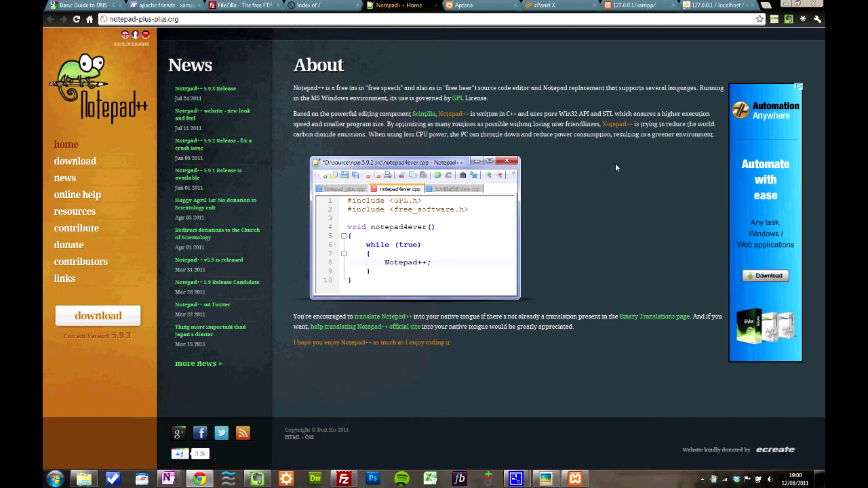
{"action": "left_click", "coordinate": [480, 5]}
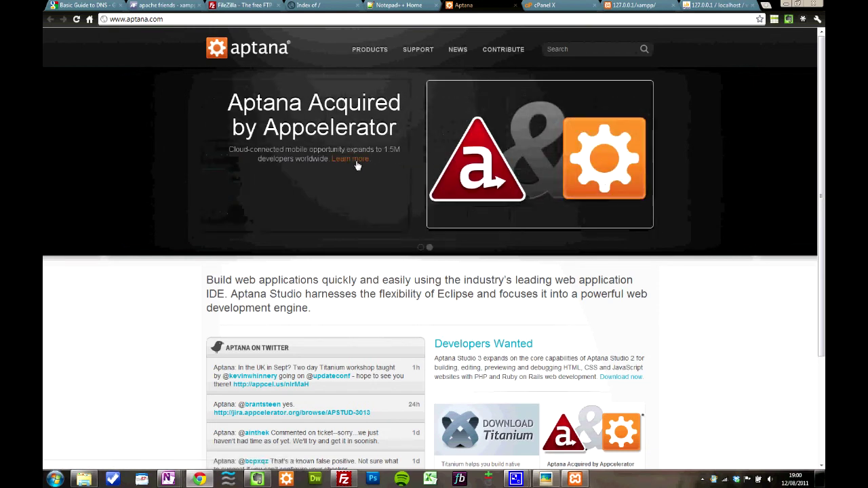
{"action": "left_click", "coordinate": [786, 4]}
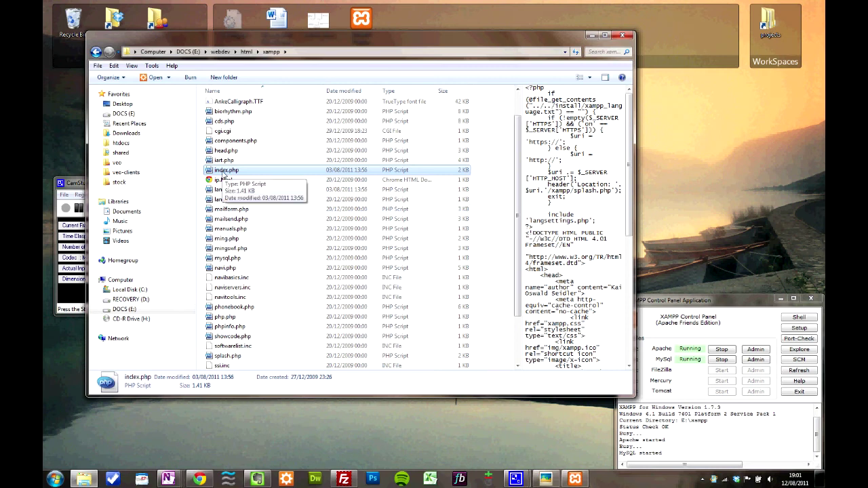
Open index.php maximised in Notepad++ and highlight its PHP block (lines 1–14) and HTML markup
{"action": "right_click", "coordinate": [222, 174]}
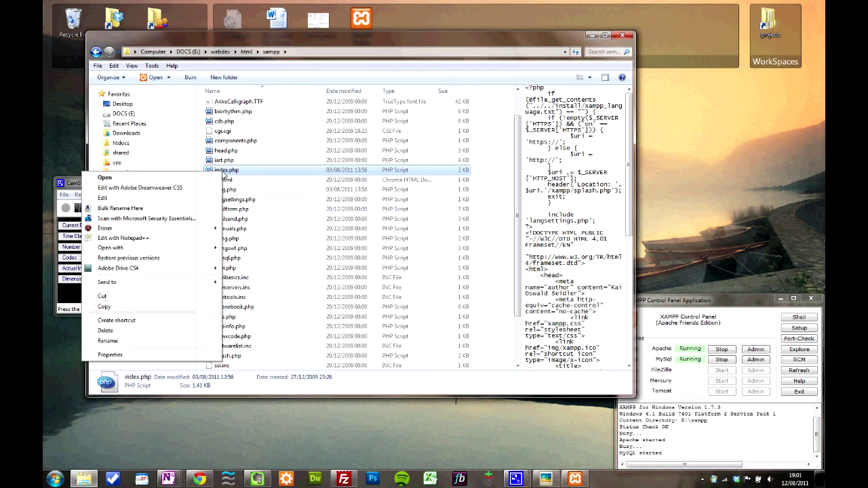
{"action": "left_click", "coordinate": [111, 239]}
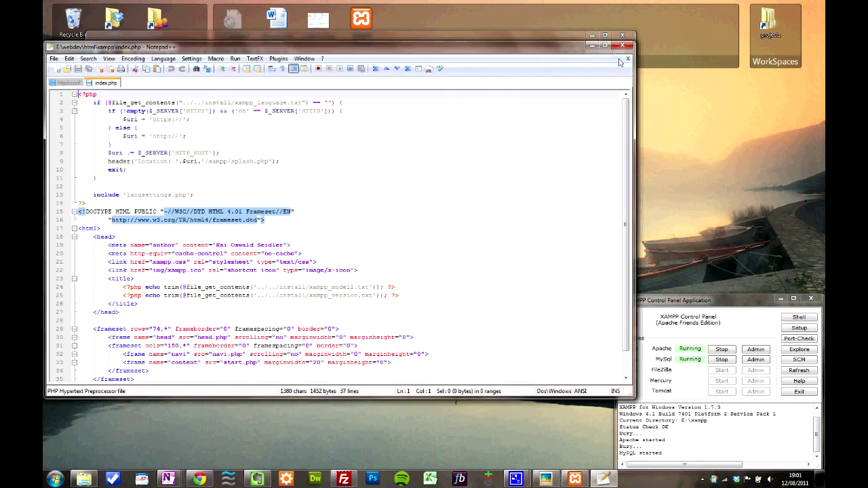
{"action": "left_click", "coordinate": [605, 49]}
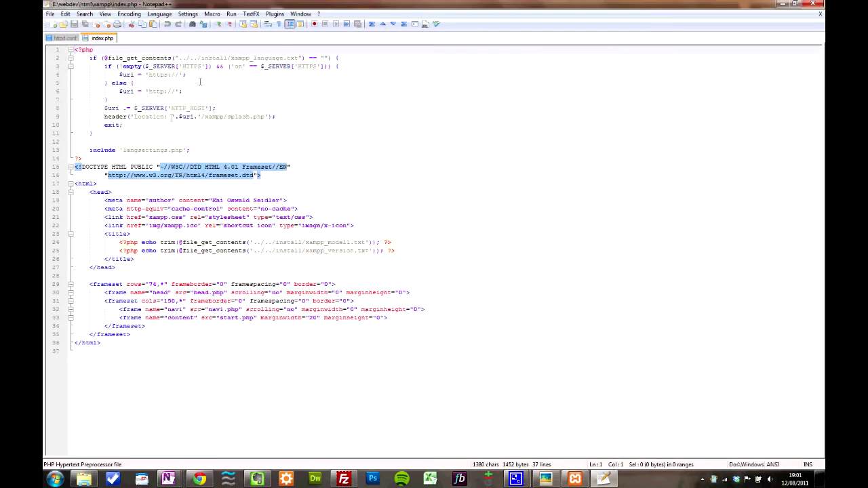
{"action": "left_click_drag", "start_coordinate": [76, 49], "coordinate": [99, 153]}
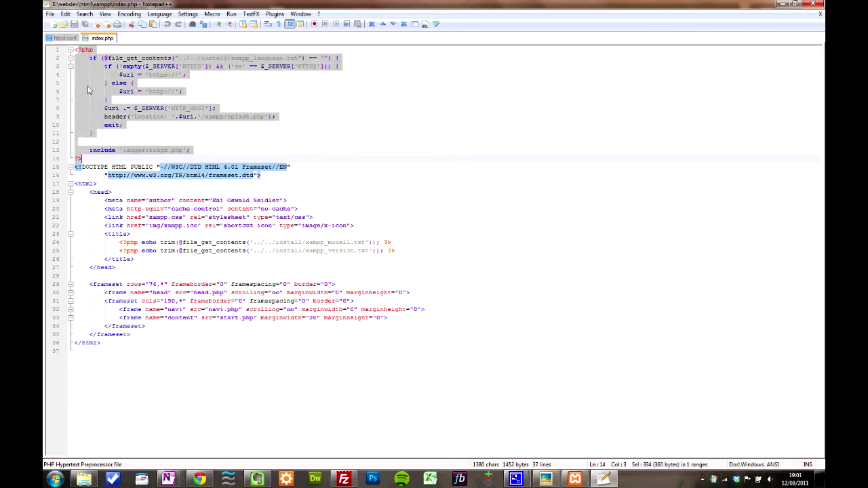
{"action": "left_click", "coordinate": [133, 83]}
{"action": "left_click_drag", "start_coordinate": [76, 183], "coordinate": [206, 339]}
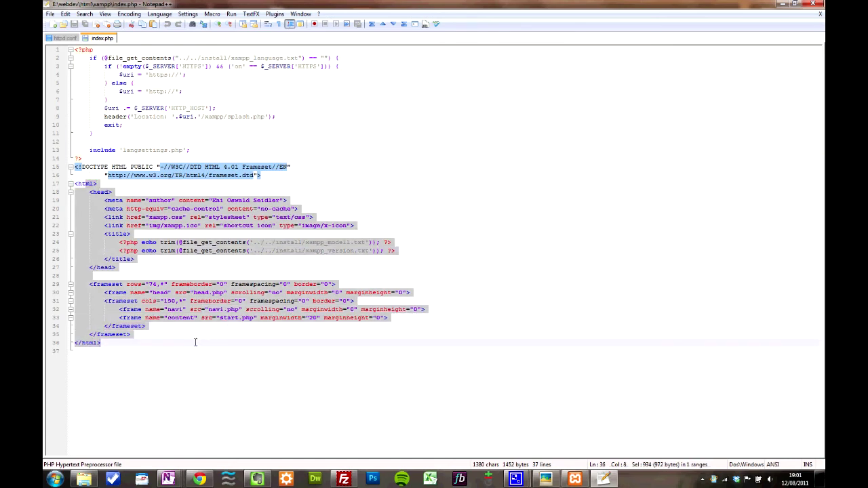
{"action": "left_click", "coordinate": [195, 342]}
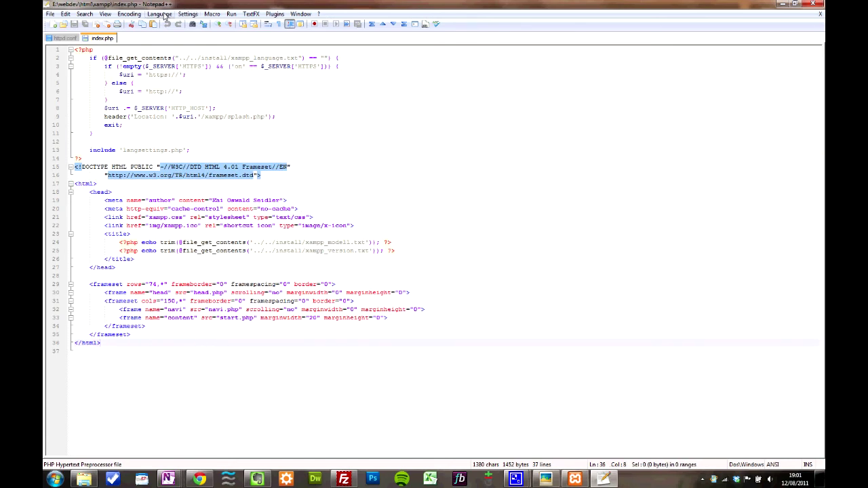
Set syntax highlighting to PHP, note the closing brace on line 11, then minimise Notepad++
{"action": "left_click", "coordinate": [160, 14]}
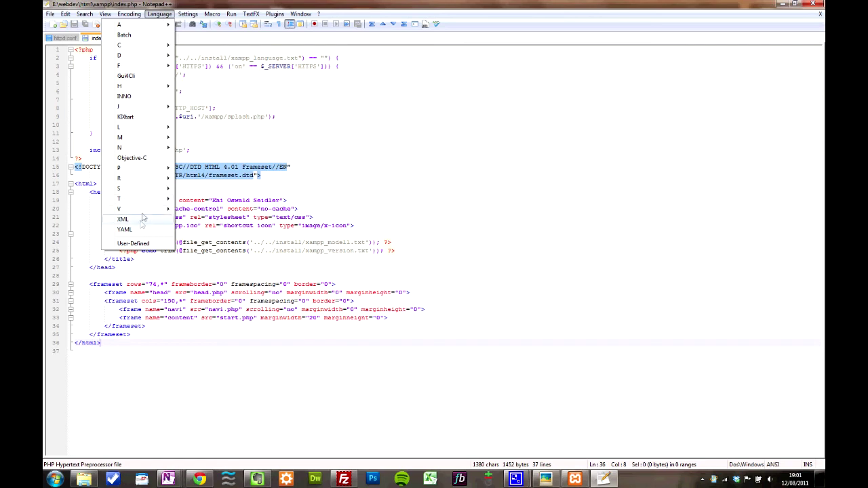
{"action": "mouse_move", "coordinate": [135, 167]}
{"action": "left_click", "coordinate": [199, 190]}
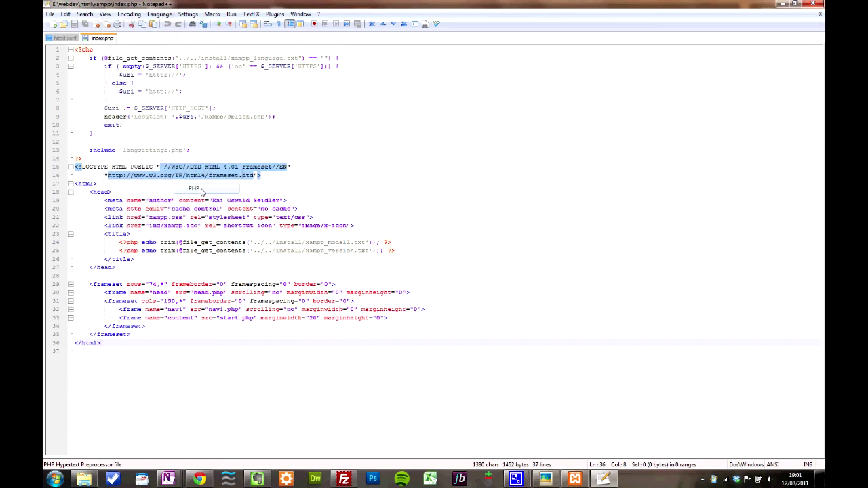
{"action": "left_click", "coordinate": [207, 133]}
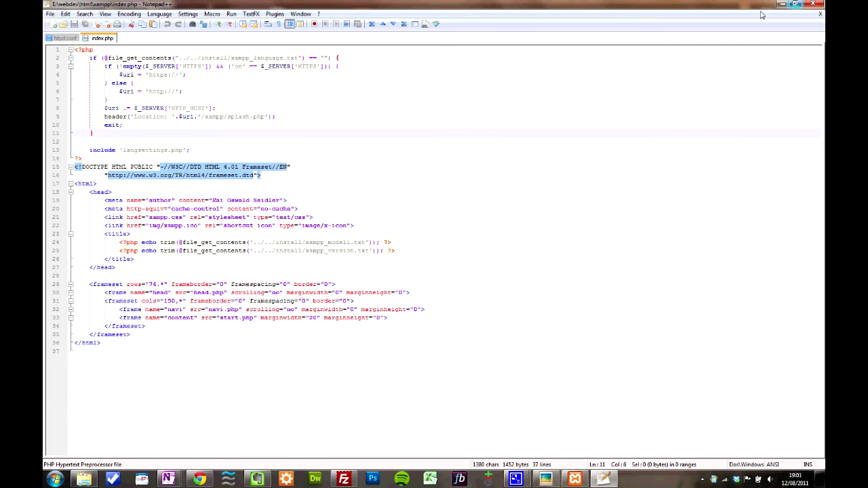
{"action": "left_click", "coordinate": [782, 5]}
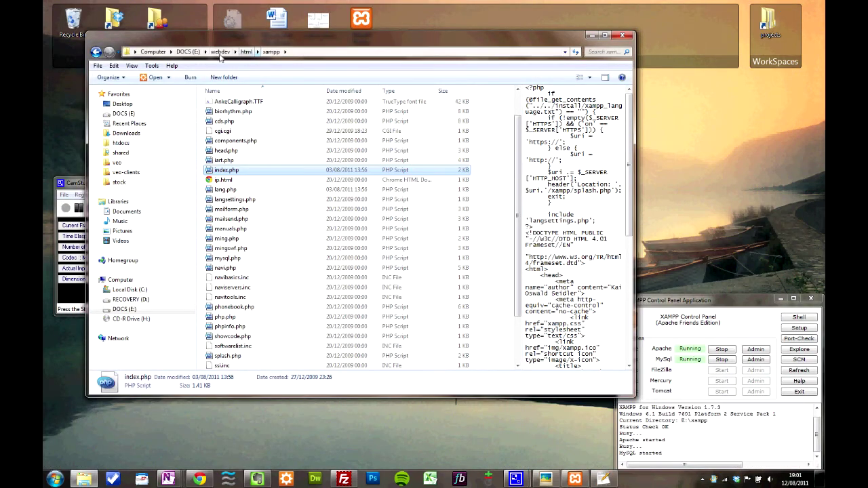
Navigate Explorer to the E:\xampp\apache\conf folder
{"action": "left_click", "coordinate": [219, 53]}
{"action": "left_click", "coordinate": [188, 51]}
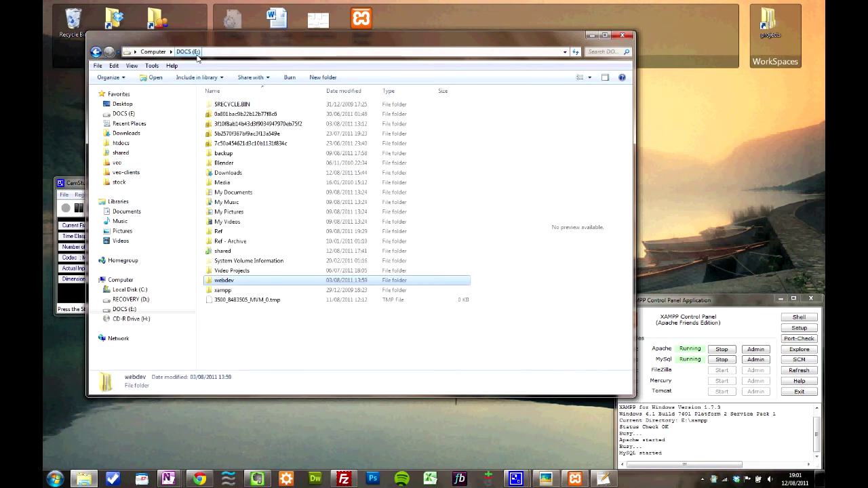
{"action": "double_click", "coordinate": [227, 290]}
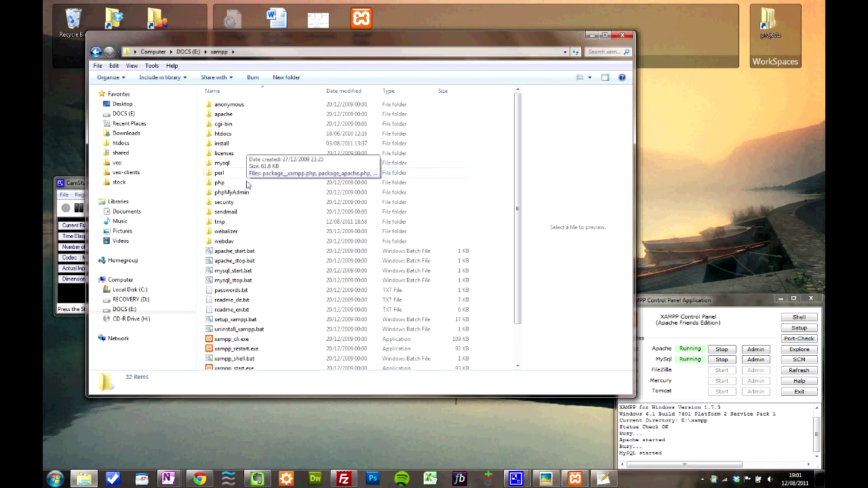
{"action": "double_click", "coordinate": [224, 114]}
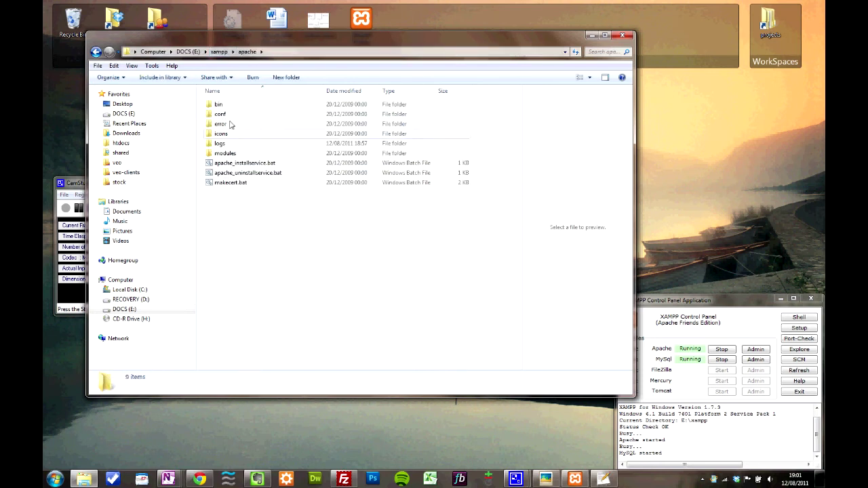
{"action": "left_click", "coordinate": [228, 118]}
{"action": "double_click", "coordinate": [227, 118]}
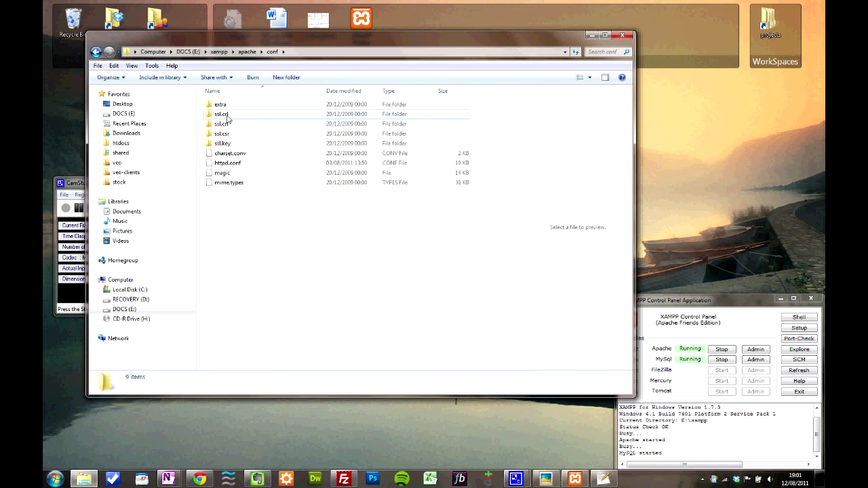
Open httpd.conf in Notepad++, confirm DocumentRoot "E:/webdev/html" on line 188, then close it
{"action": "right_click", "coordinate": [226, 166]}
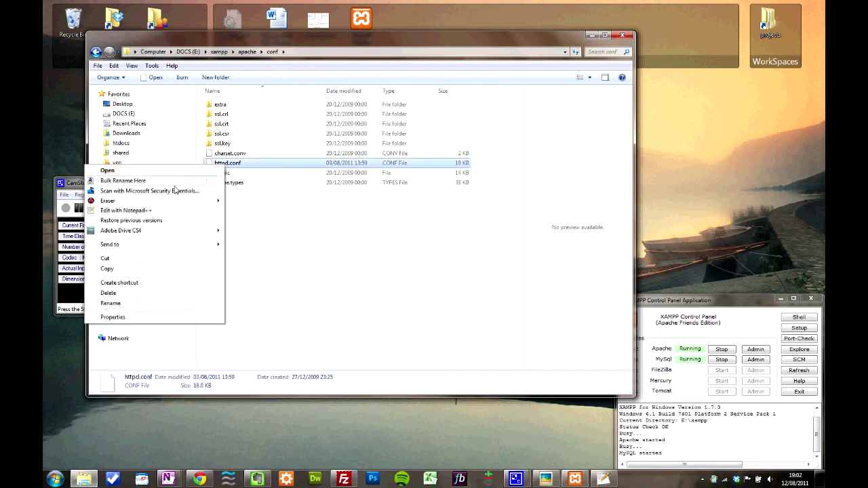
{"action": "left_click", "coordinate": [155, 211]}
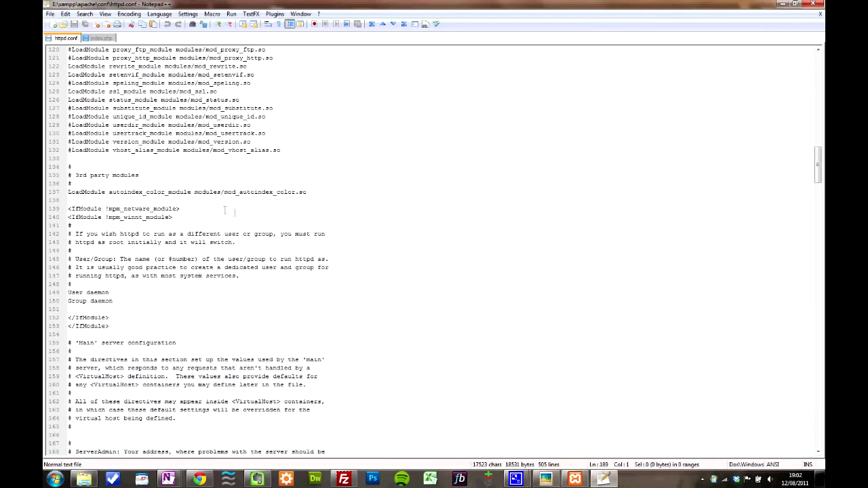
{"action": "scroll", "coordinate": [224, 210], "scroll_direction": "down", "scroll_amount": 13}
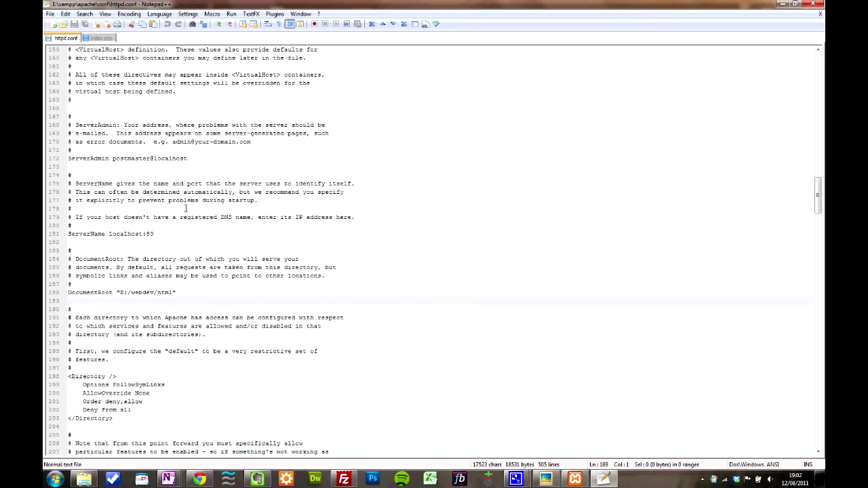
{"action": "scroll", "coordinate": [185, 208], "scroll_direction": "down", "scroll_amount": 4}
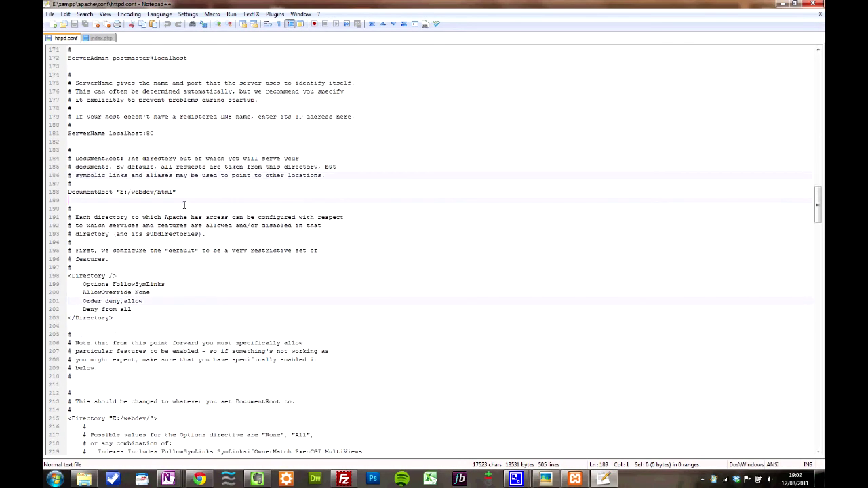
{"action": "left_click", "coordinate": [65, 195]}
{"action": "left_click", "coordinate": [191, 201]}
{"action": "left_click", "coordinate": [152, 206]}
{"action": "left_click", "coordinate": [822, 4]}
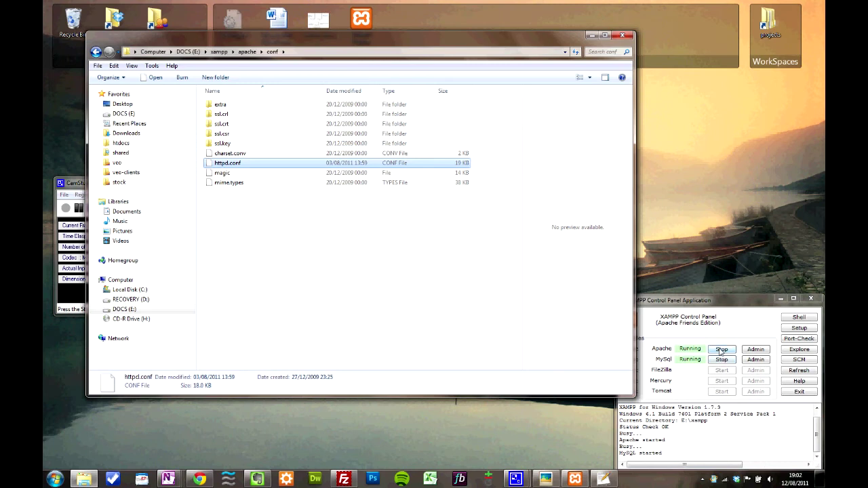
Stop and start Apache in XAMPP Control Panel, then end the screen recording
{"action": "left_click", "coordinate": [680, 304]}
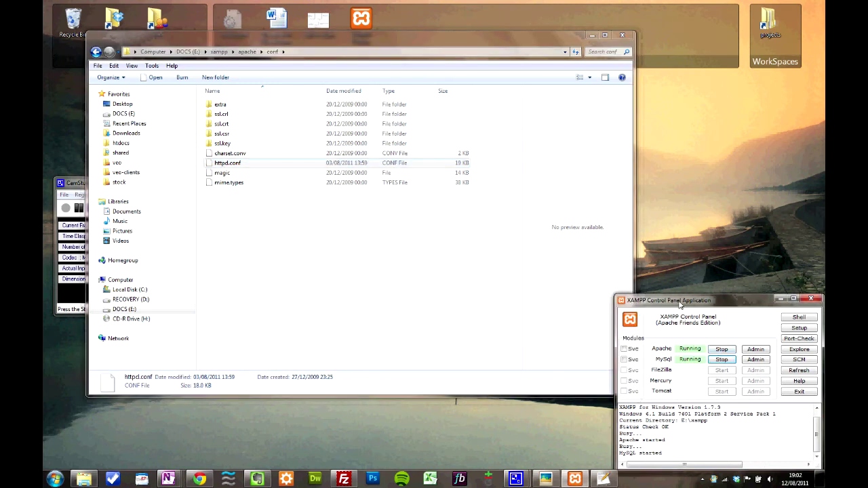
{"action": "left_click", "coordinate": [722, 350]}
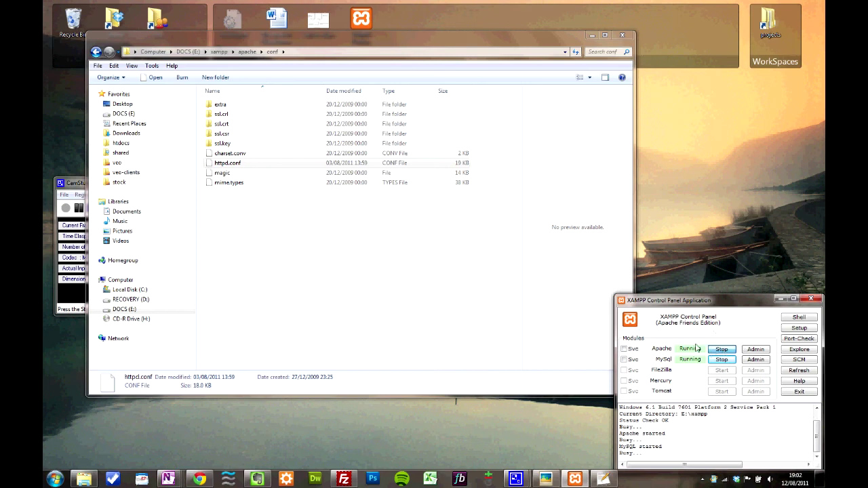
{"action": "left_click", "coordinate": [708, 319]}
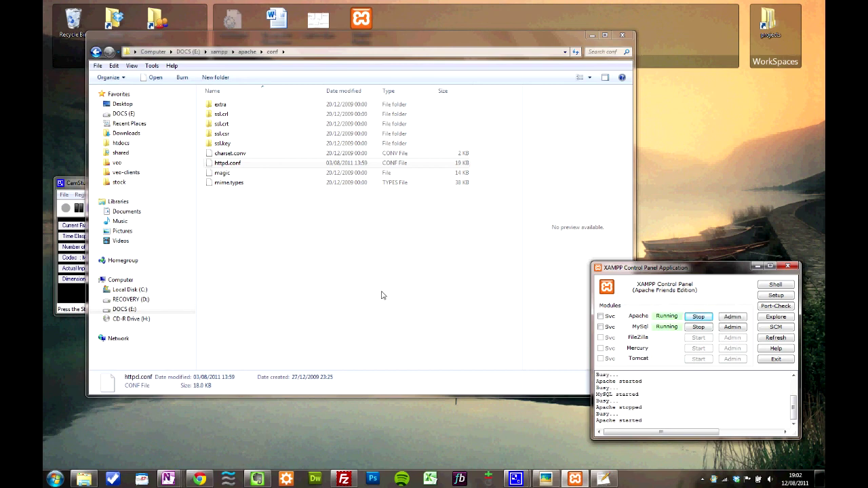
{"action": "left_click", "coordinate": [78, 184]}
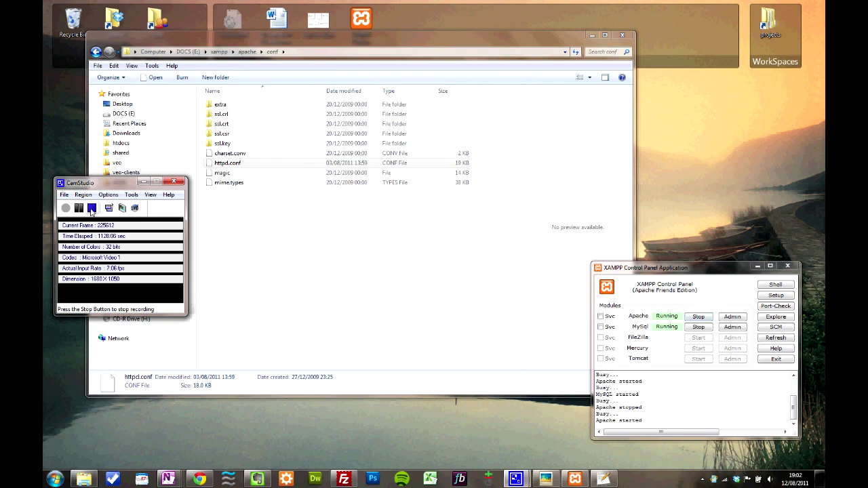
{"action": "left_click", "coordinate": [92, 207]}
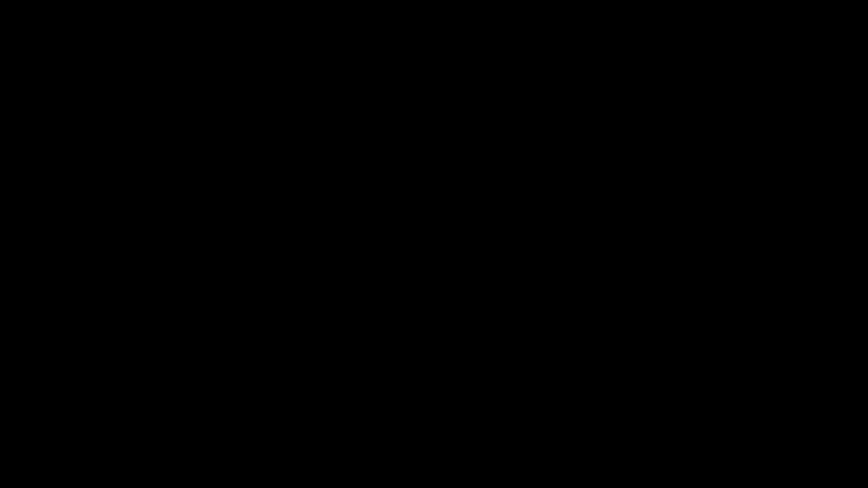